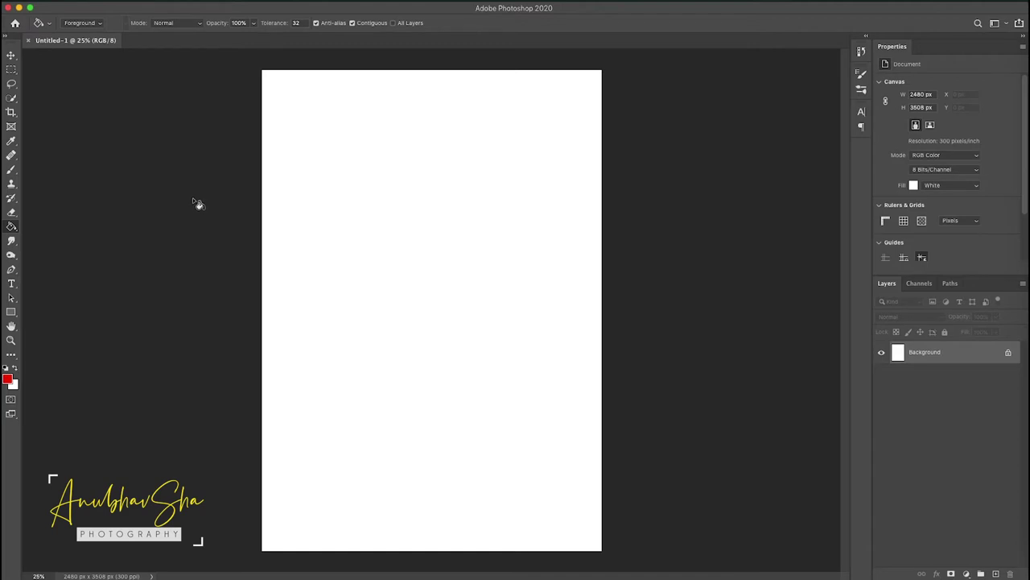
Step: Open Brick wall background.jpg and the portrait photo as their own documents, showing the brick wall
click(10, 54)
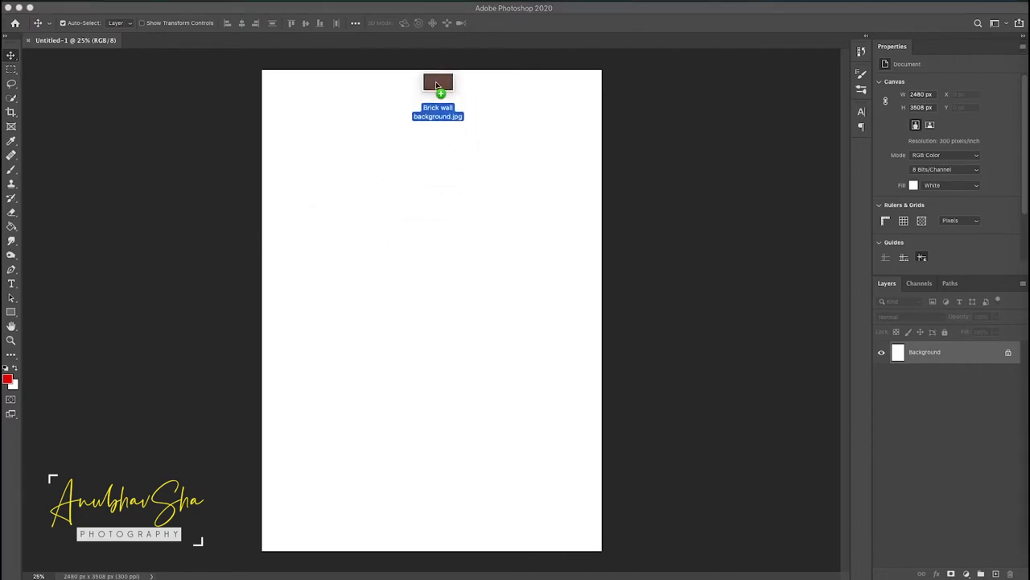
drag(248, 233, 372, 40)
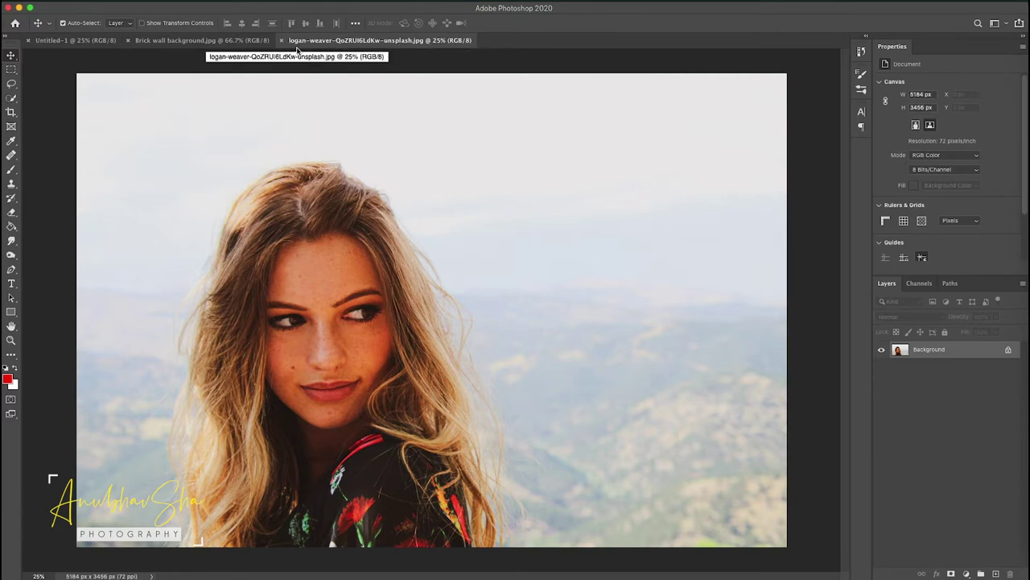
click(241, 40)
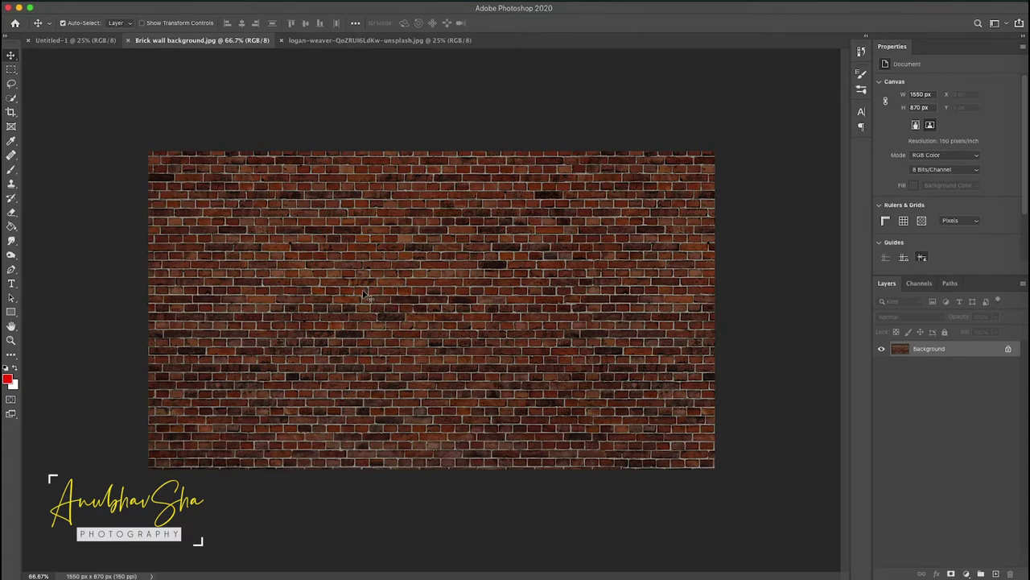
Step: Switch between the portrait and brick wall documents, ending with Brick wall background active
click(346, 41)
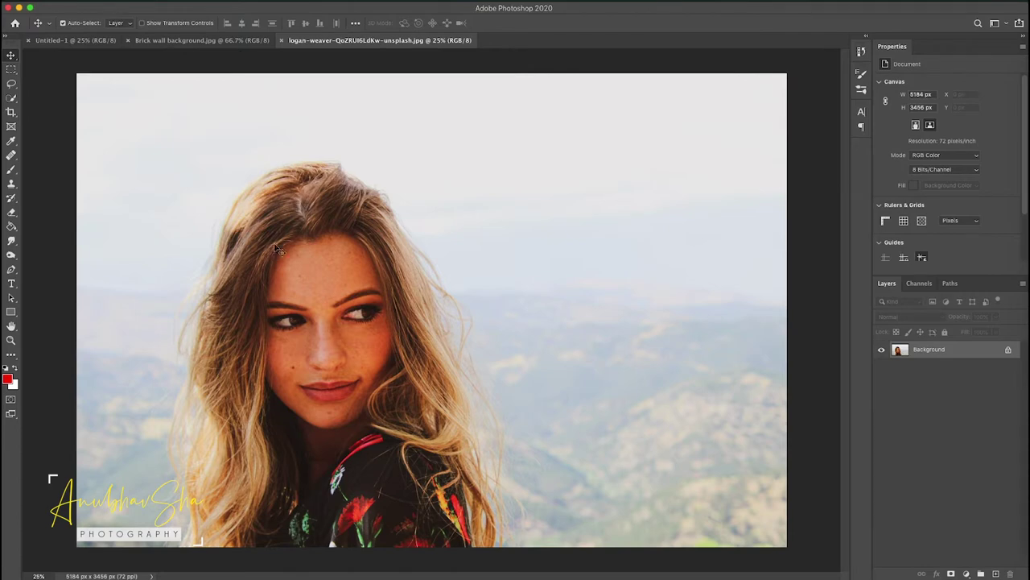
click(190, 40)
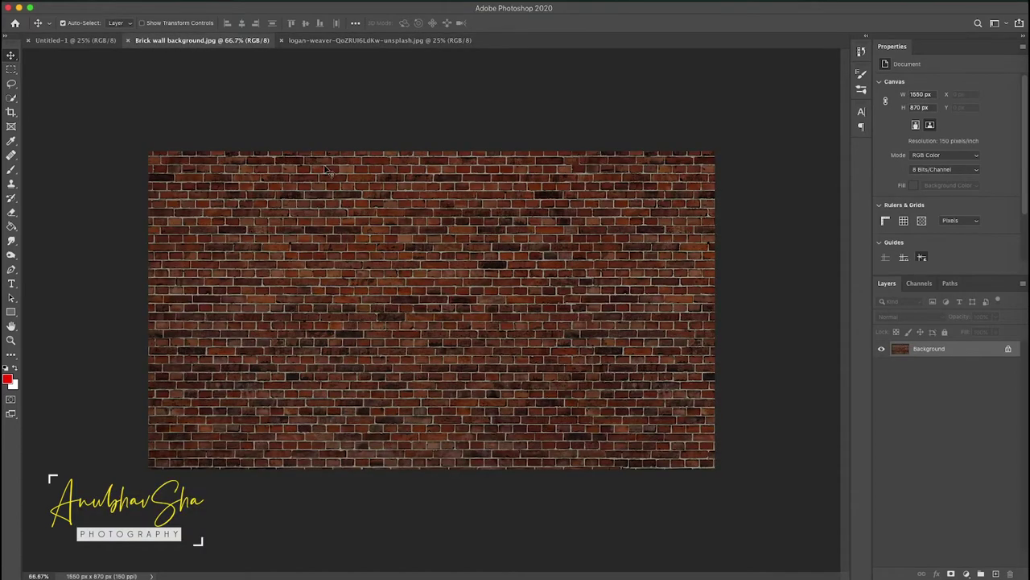
key(ctrl+Tab)
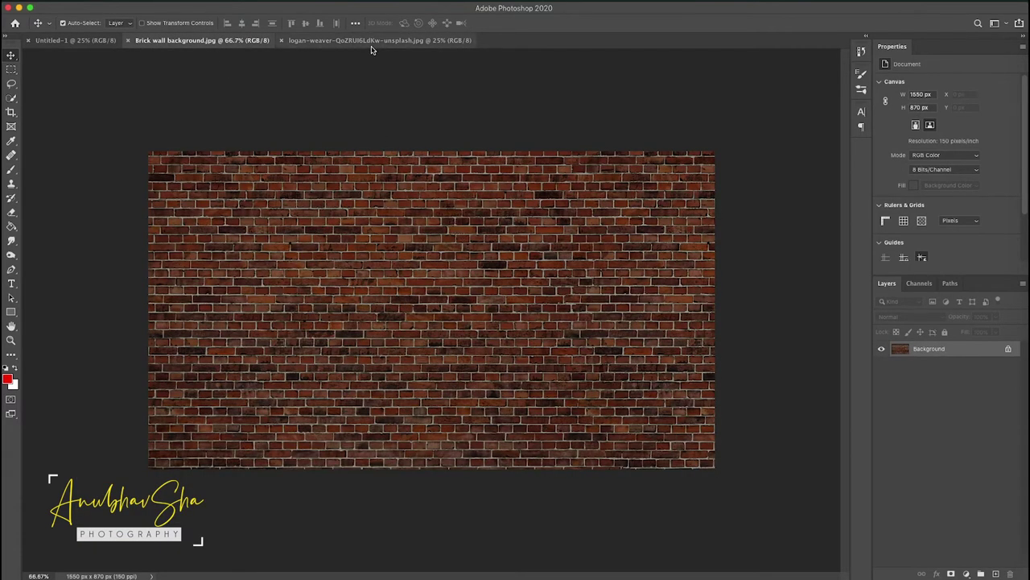
click(370, 42)
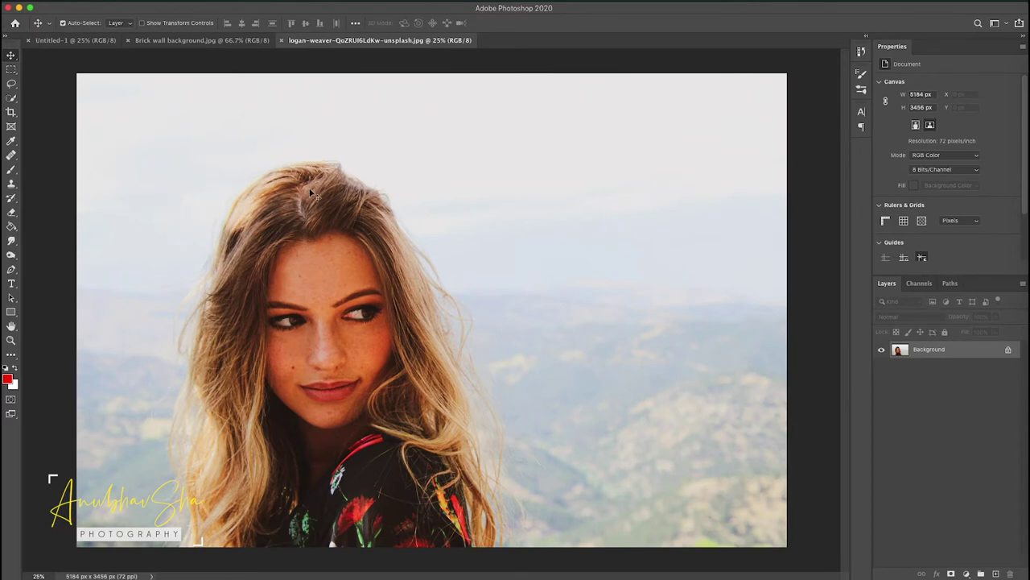
click(180, 41)
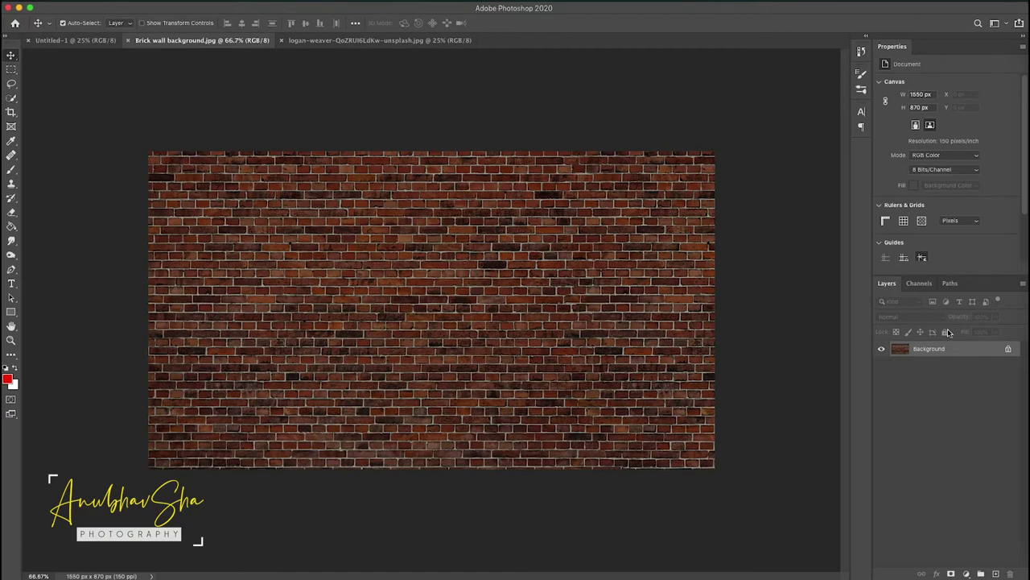
click(1022, 285)
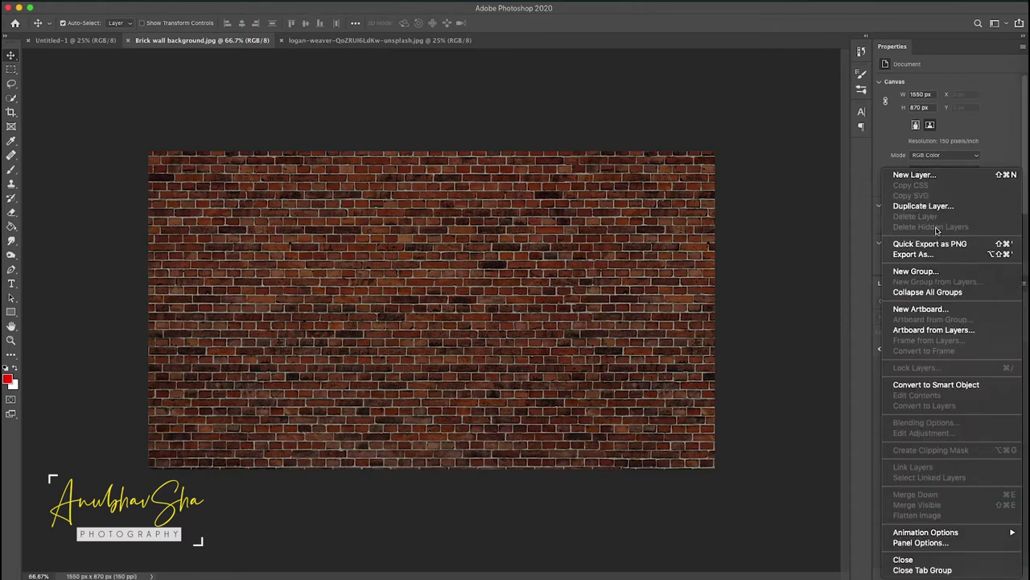
Step: Duplicate the brick wall layer into a new document named Displacement
click(932, 207)
click(483, 293)
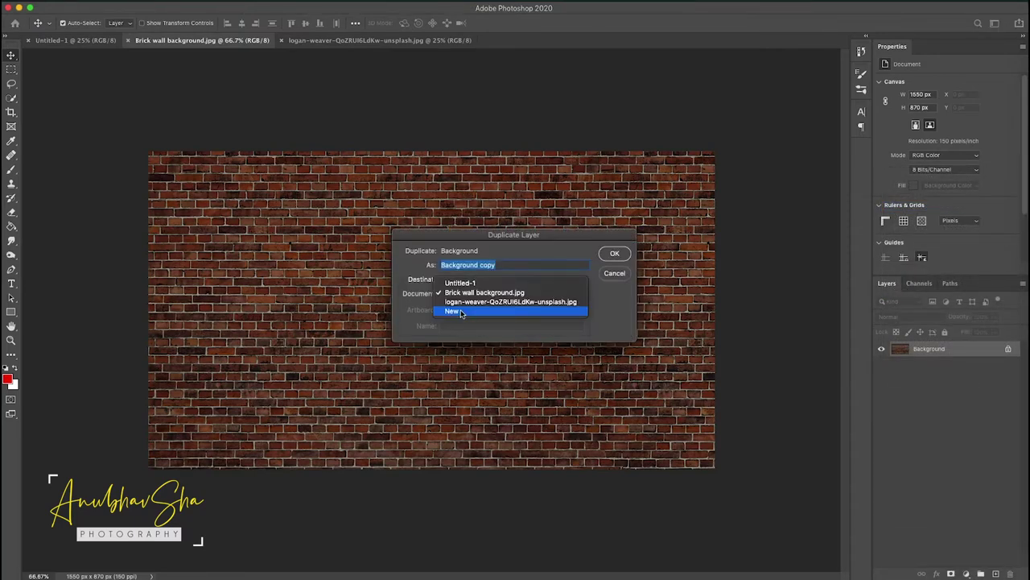
click(462, 311)
text(Displacement)
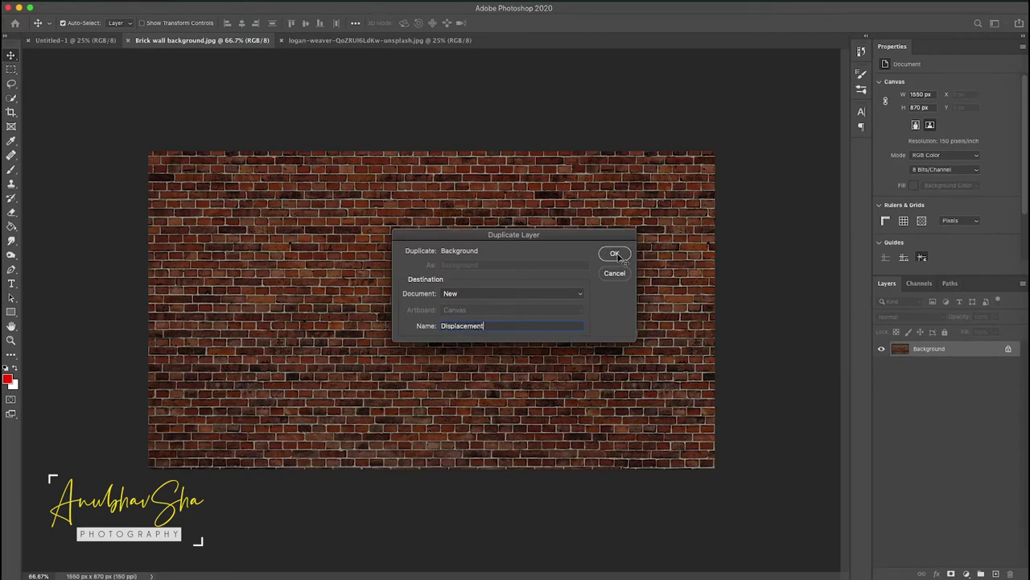
click(615, 254)
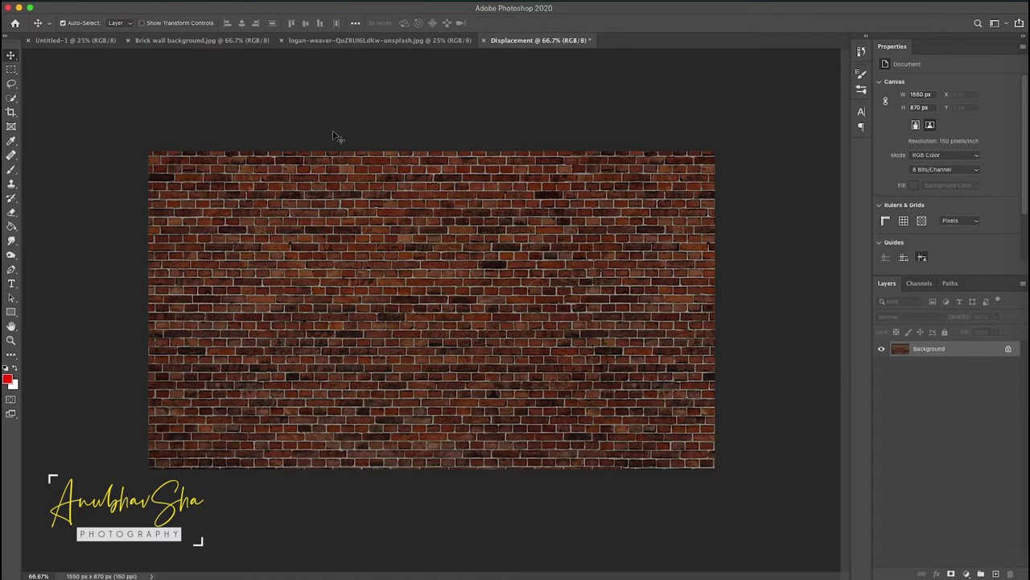
Step: Apply a Gaussian Blur with a 2.6-pixel radius to the Displacement bricks
click(250, 1)
mouse_move(261, 125)
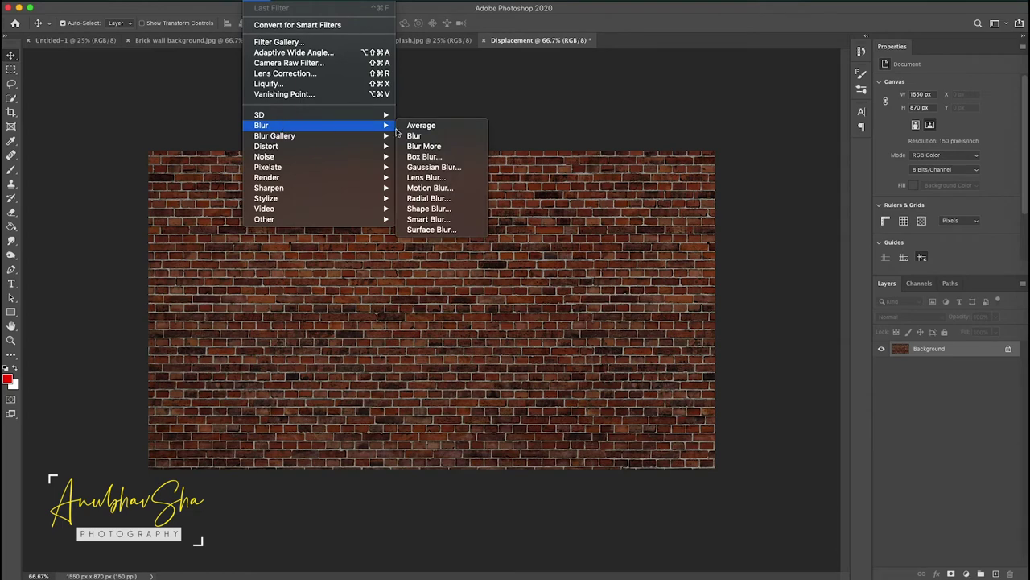
click(434, 167)
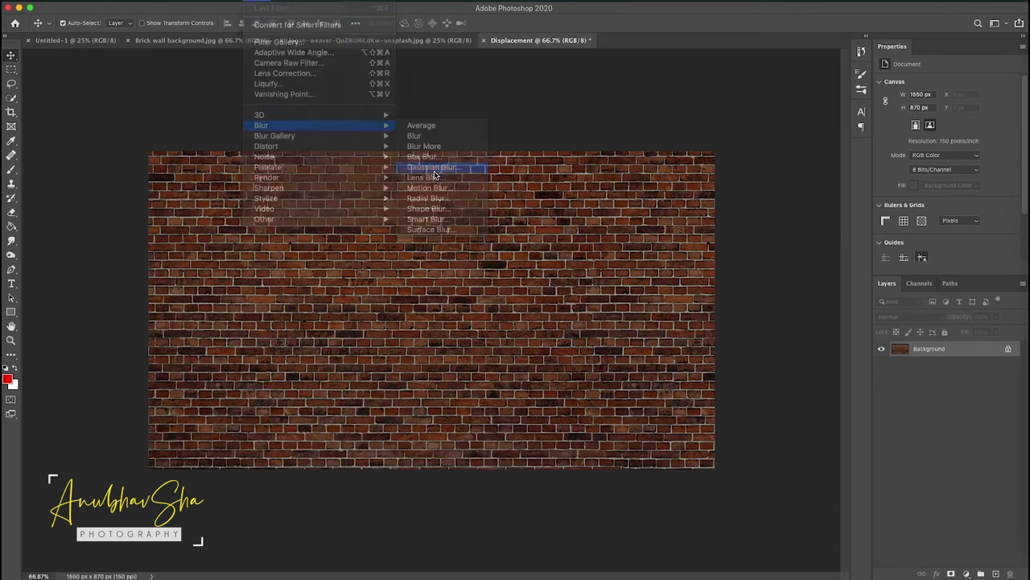
drag(675, 288, 670, 290)
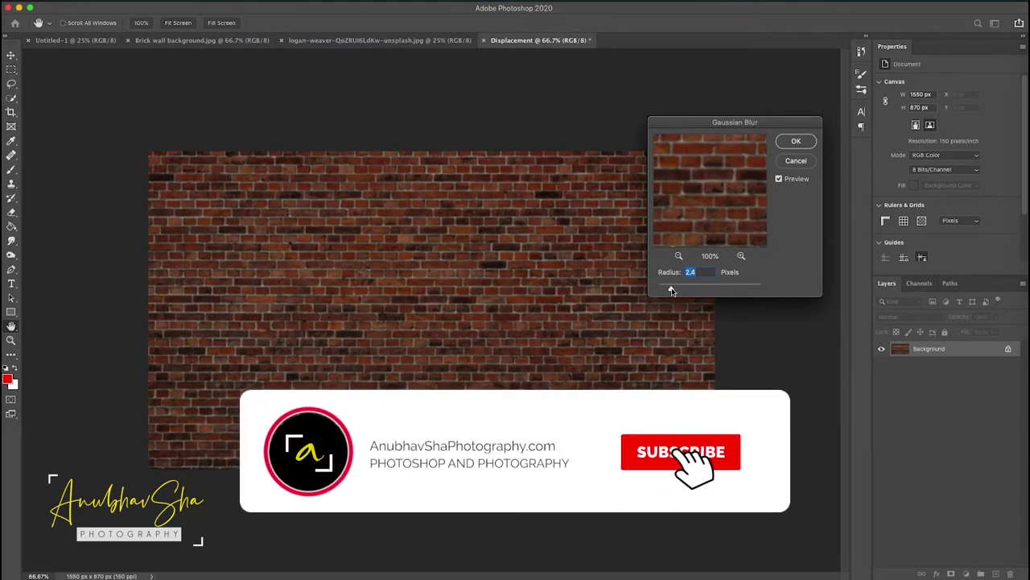
drag(670, 291, 673, 291)
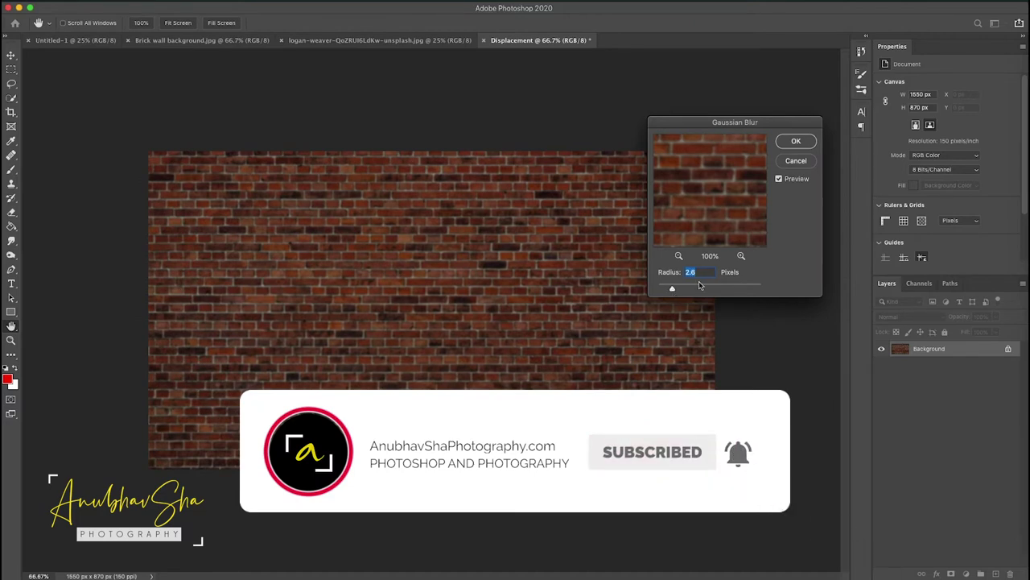
key(Return)
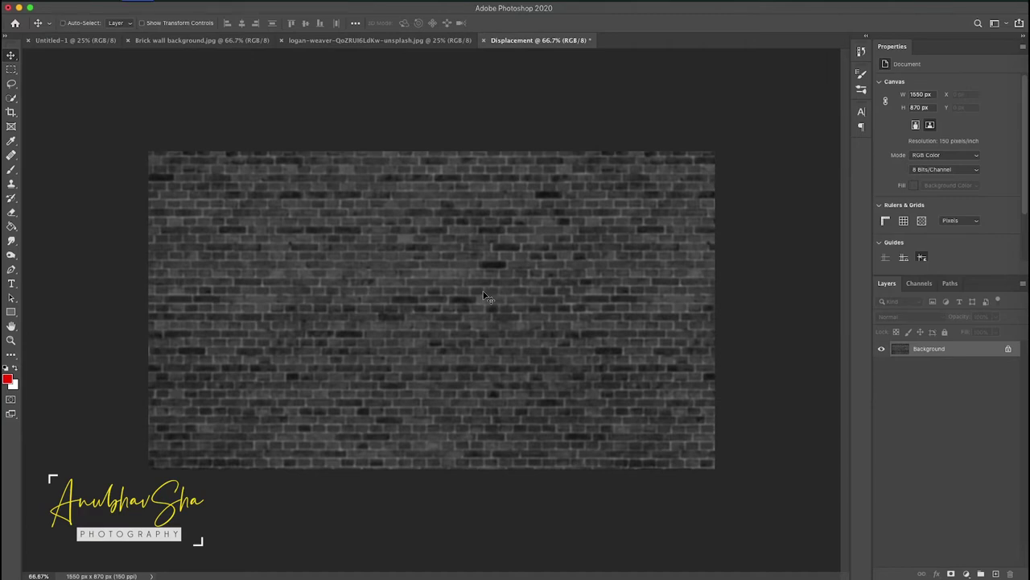
Step: Boost the Displacement brick contrast with Levels, pulling the highlights input to 190
key(ctrl+l)
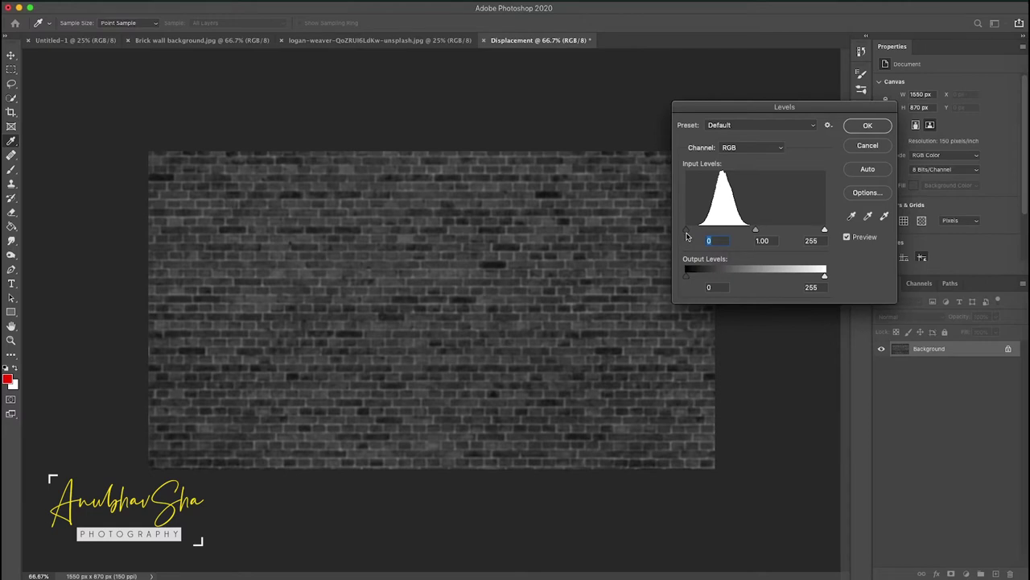
drag(686, 230, 697, 231)
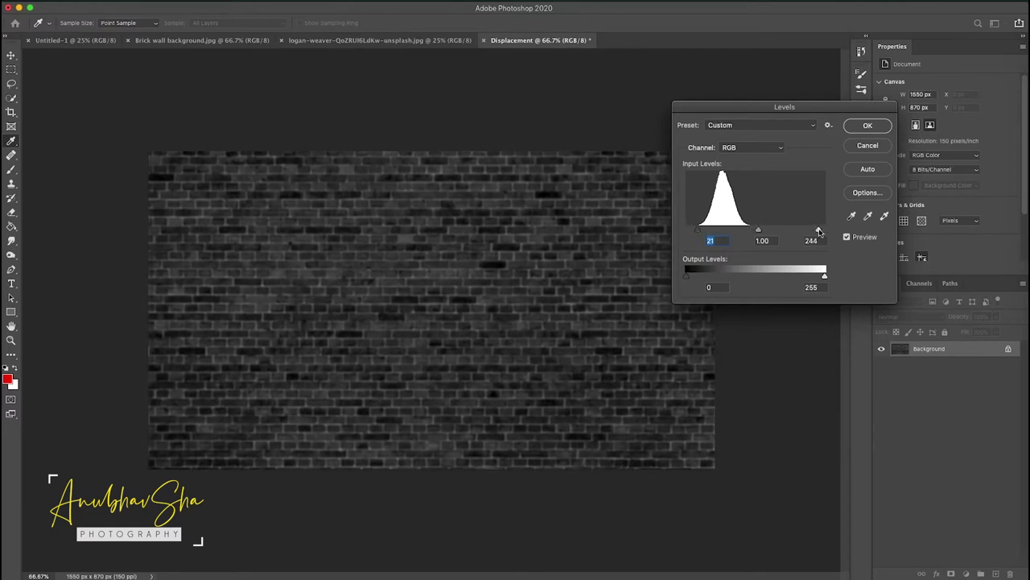
drag(824, 230, 780, 231)
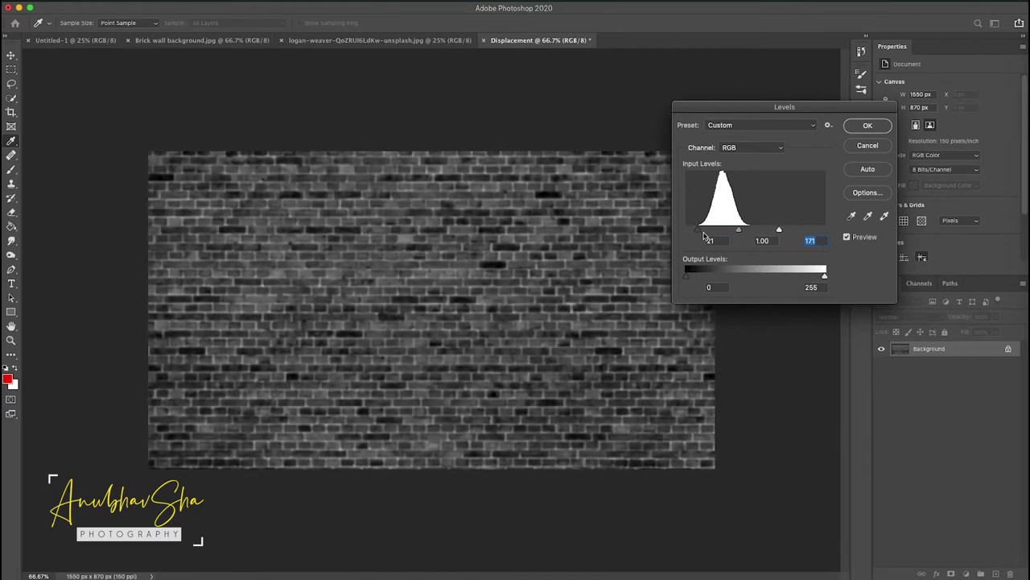
text(190)
drag(698, 231, 701, 231)
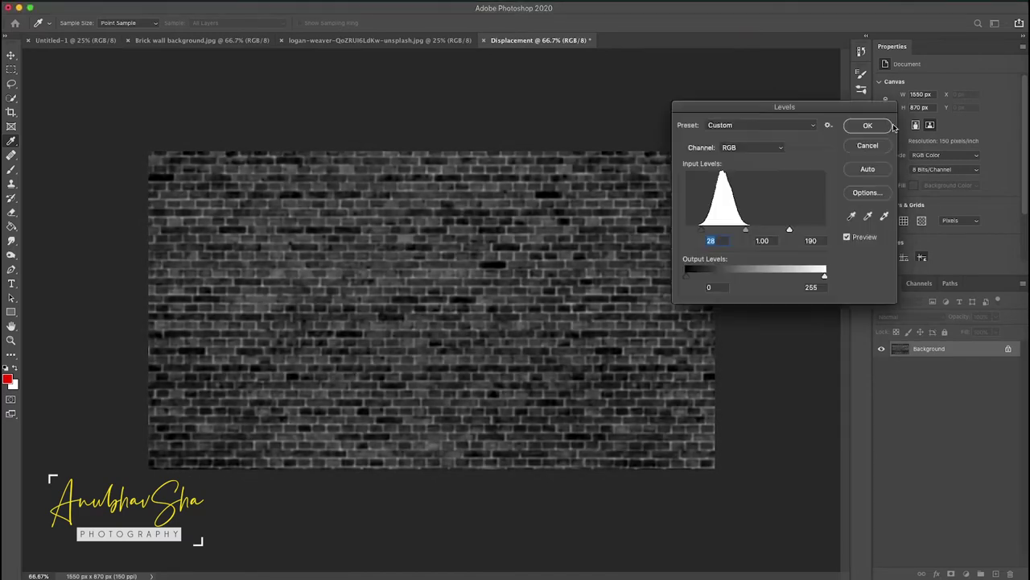
click(863, 128)
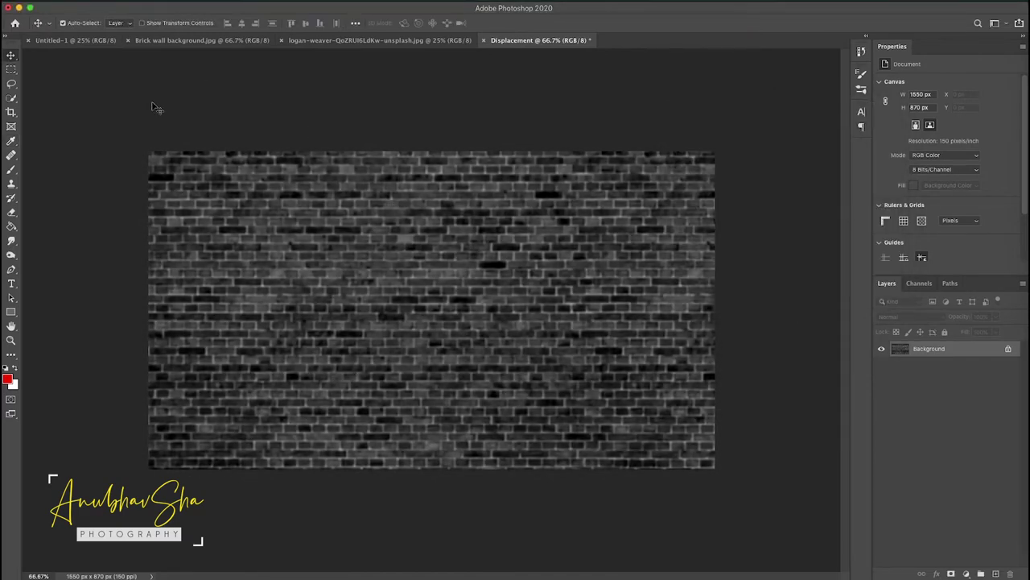
Step: Save the document as Displacement.psd and close it
key(ctrl+s)
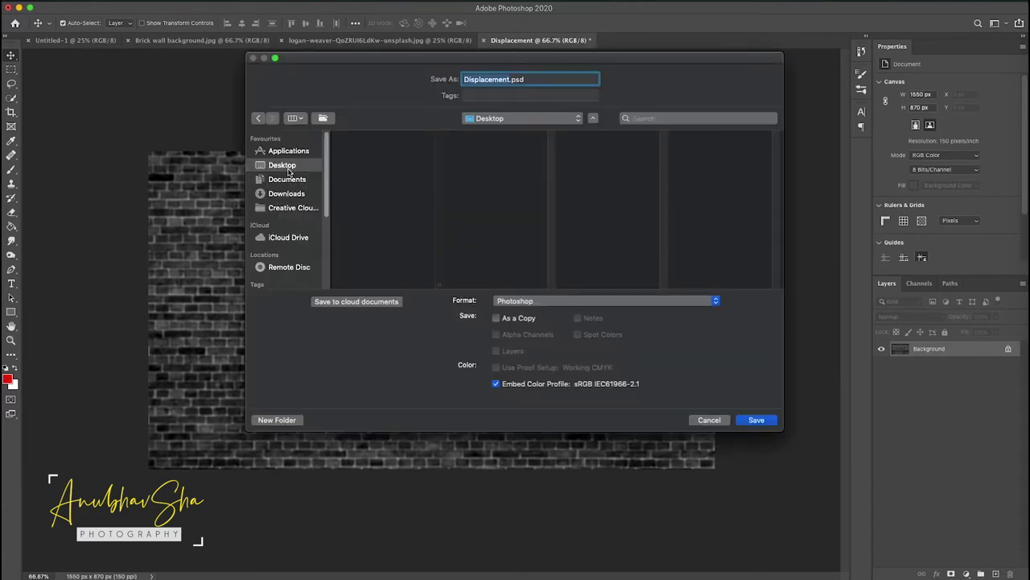
key(Return)
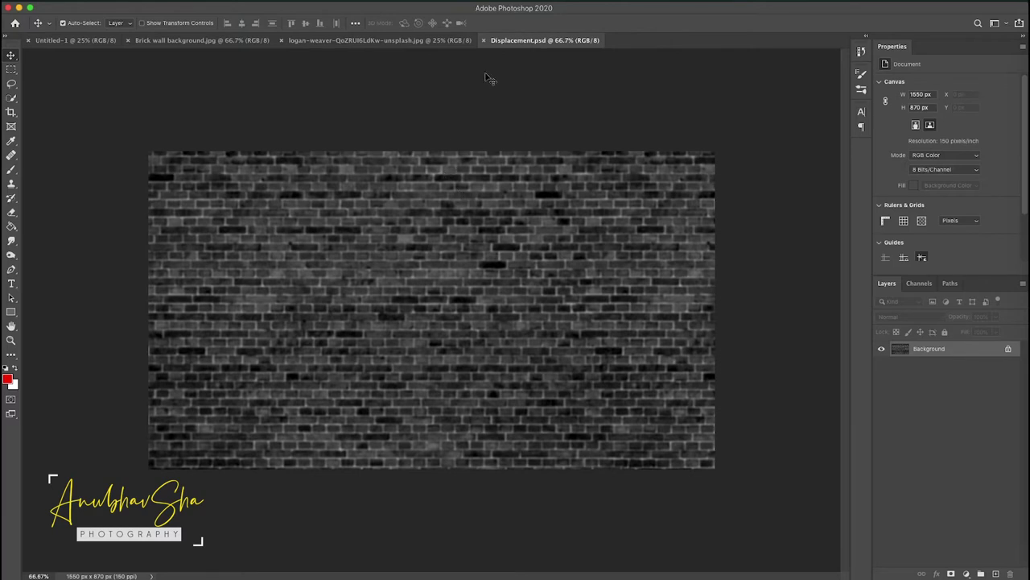
click(484, 41)
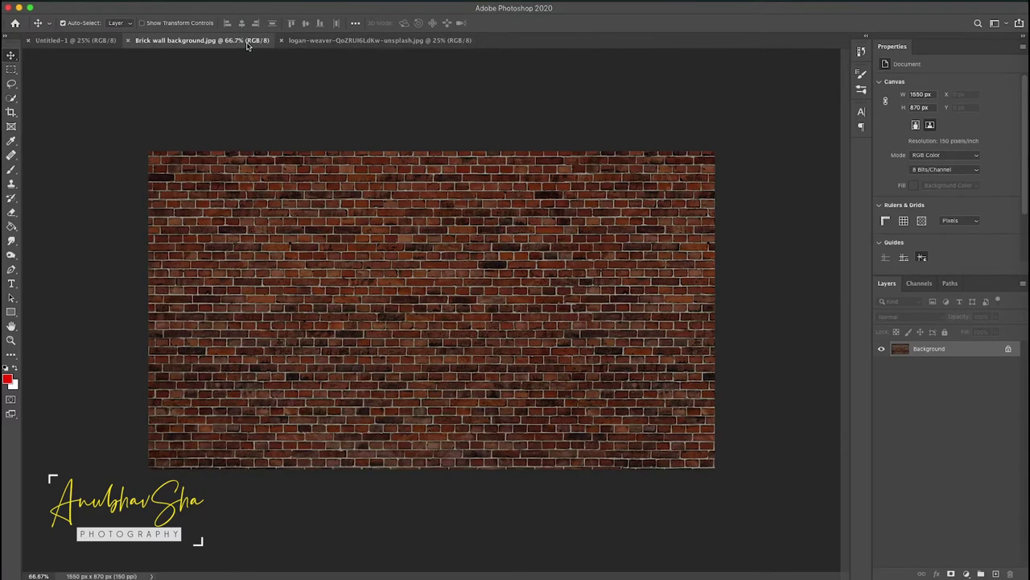
Step: In the portrait, Quick Select and refine the woman, copy her to a new layer, and hide the background
click(311, 42)
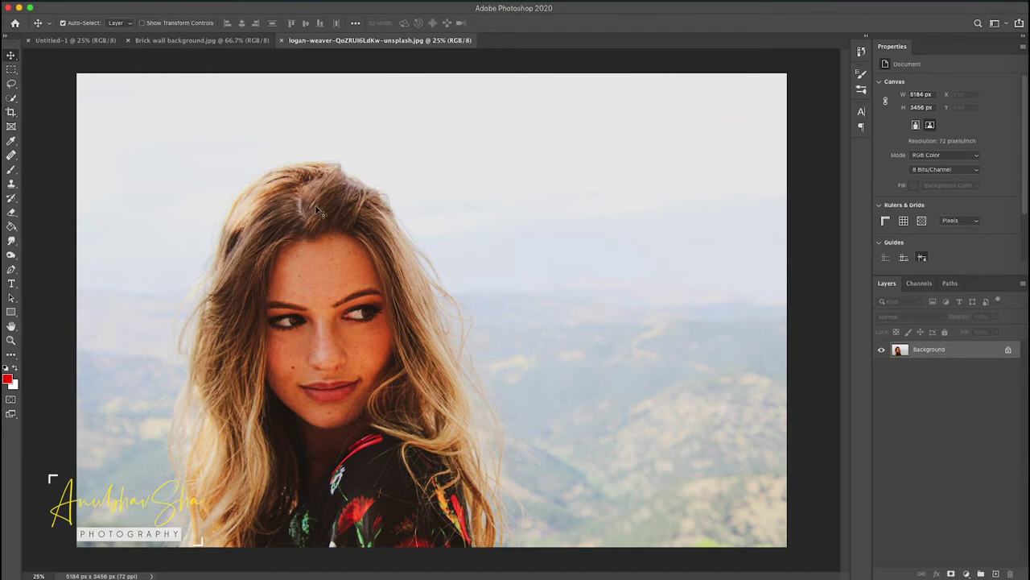
click(11, 99)
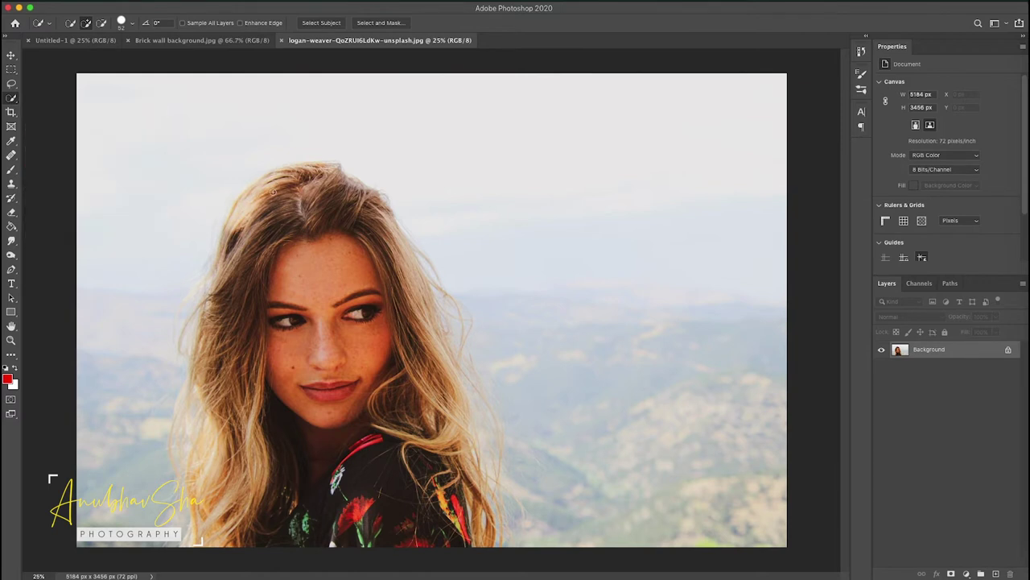
drag(241, 473, 257, 185)
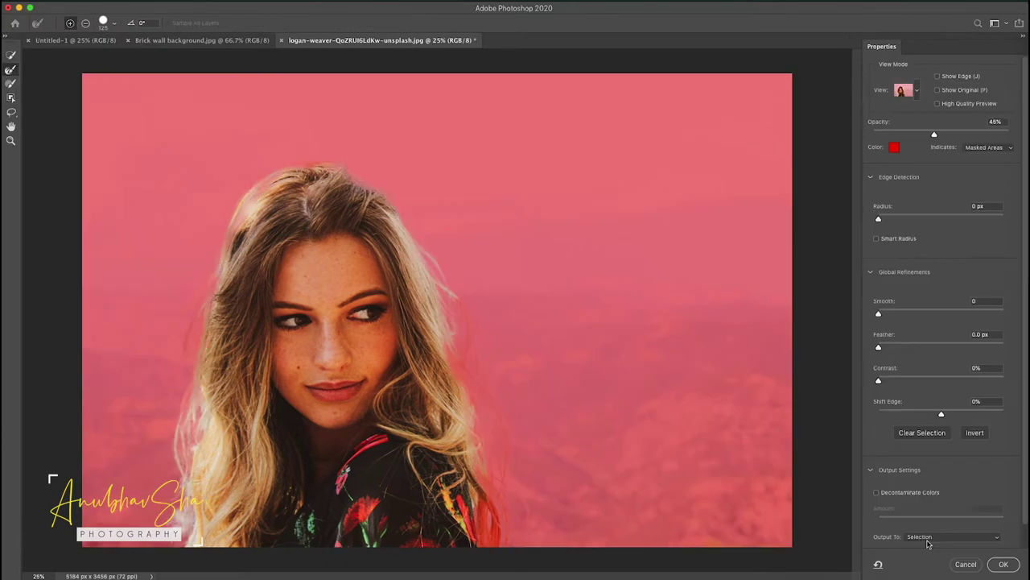
key(ctrl+alt+r)
click(1002, 564)
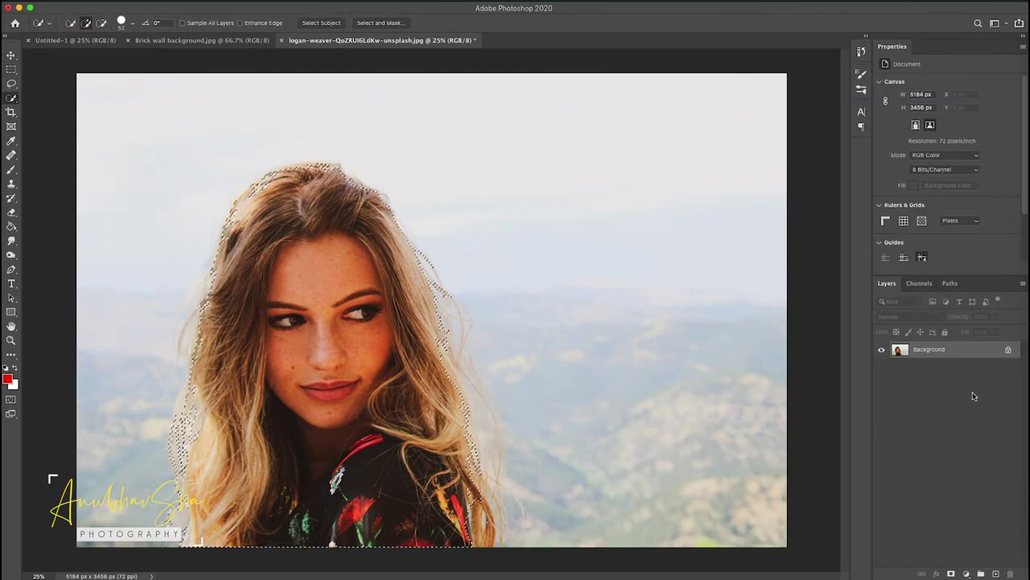
key(ctrl+j)
click(882, 366)
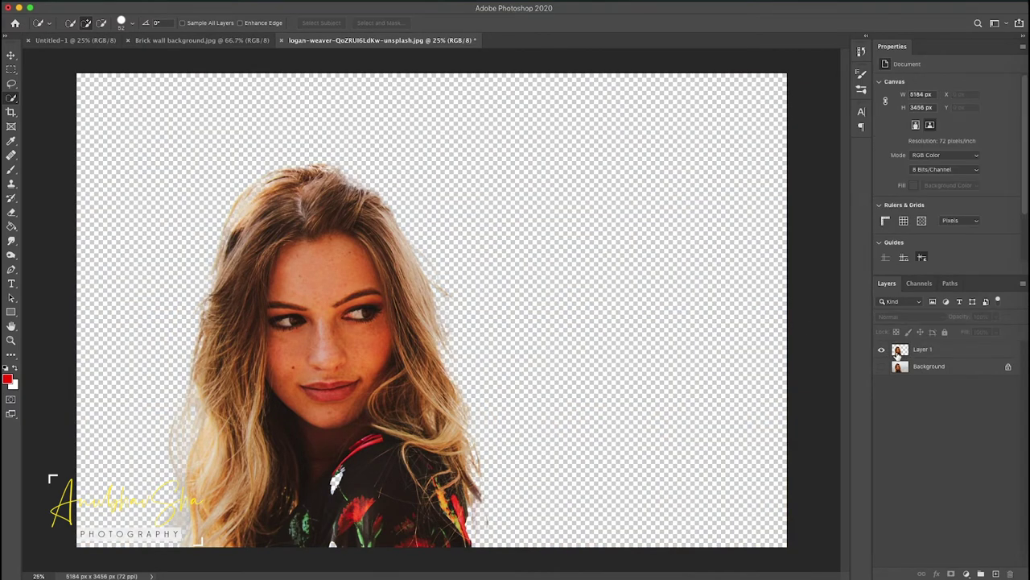
Step: Drag the cut-out woman layer onto the brick wall document
click(12, 55)
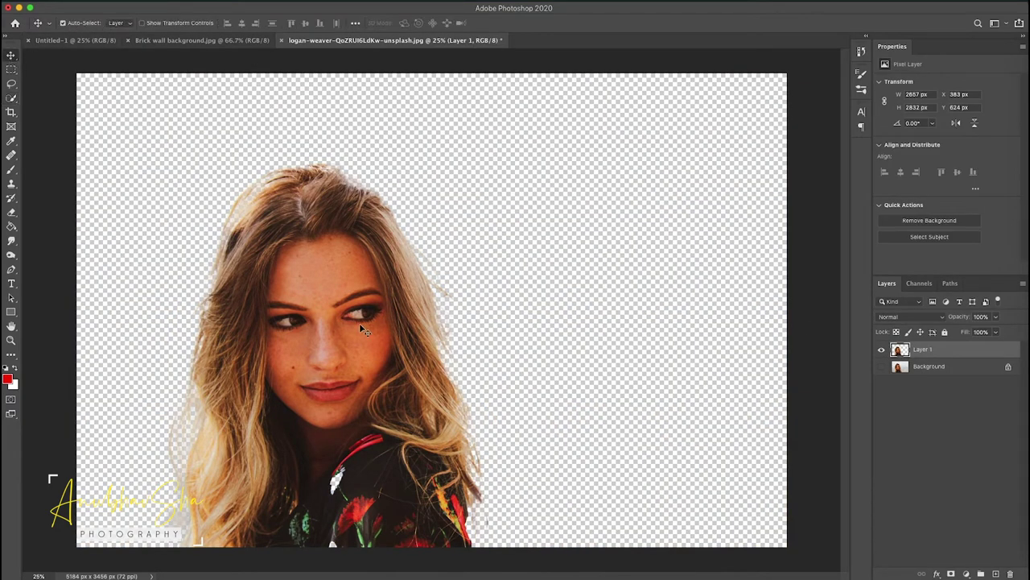
drag(359, 323, 226, 50)
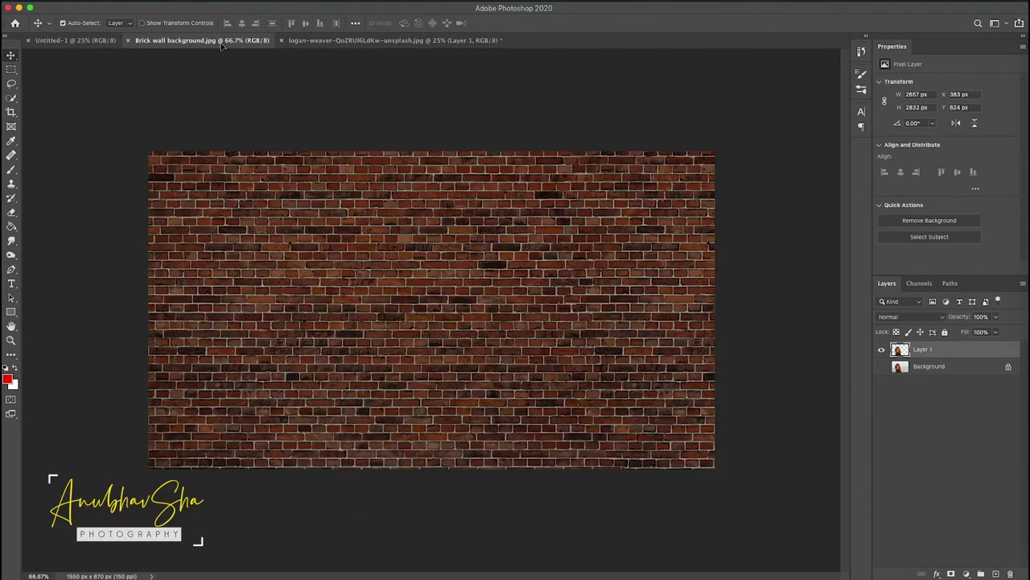
drag(221, 42, 500, 343)
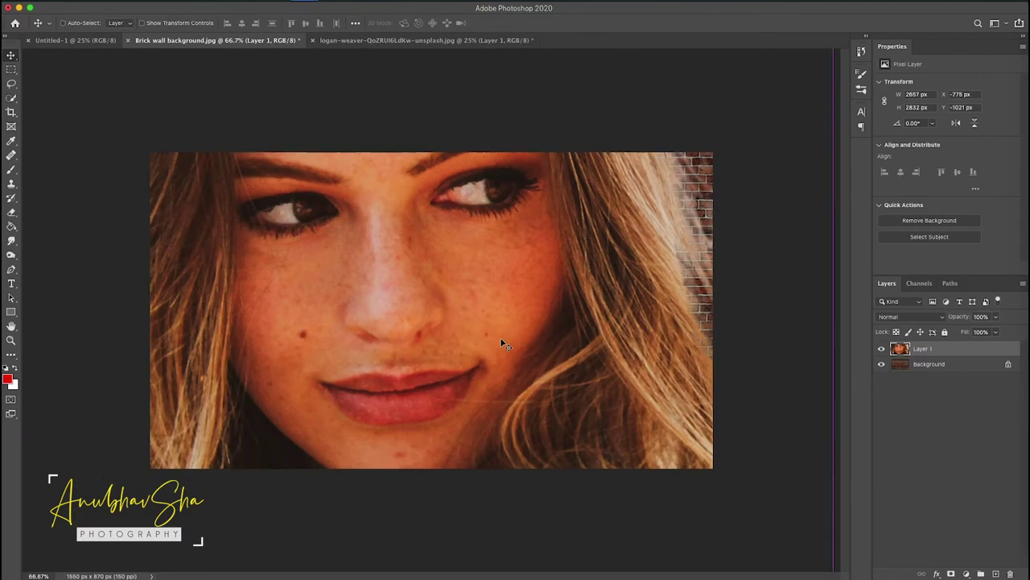
Step: Scale the woman down proportionally and position her in the middle of the wall
key(ctrl+minus)
key(ctrl+t)
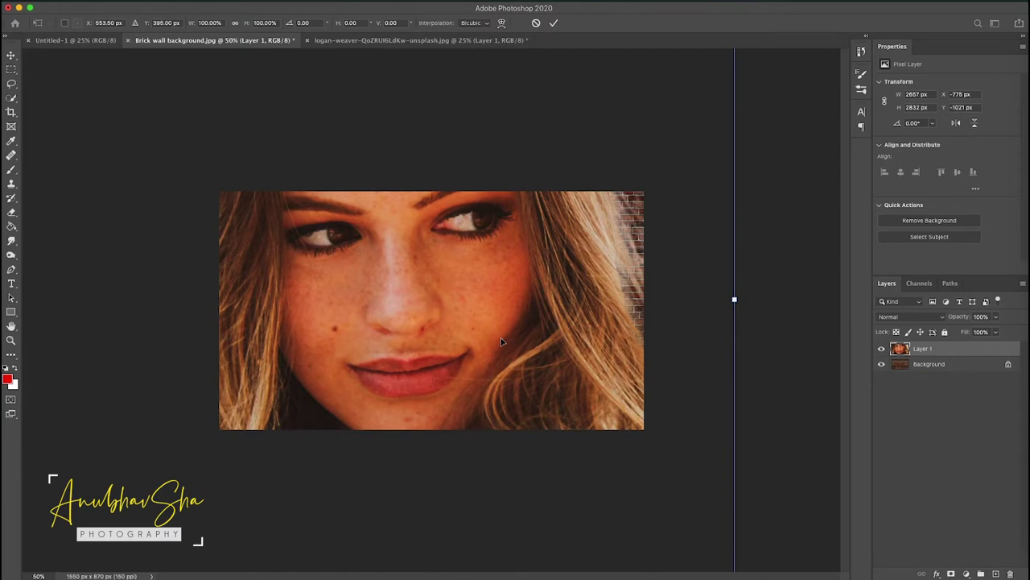
key(ctrl+minus)
key(ctrl+minus)
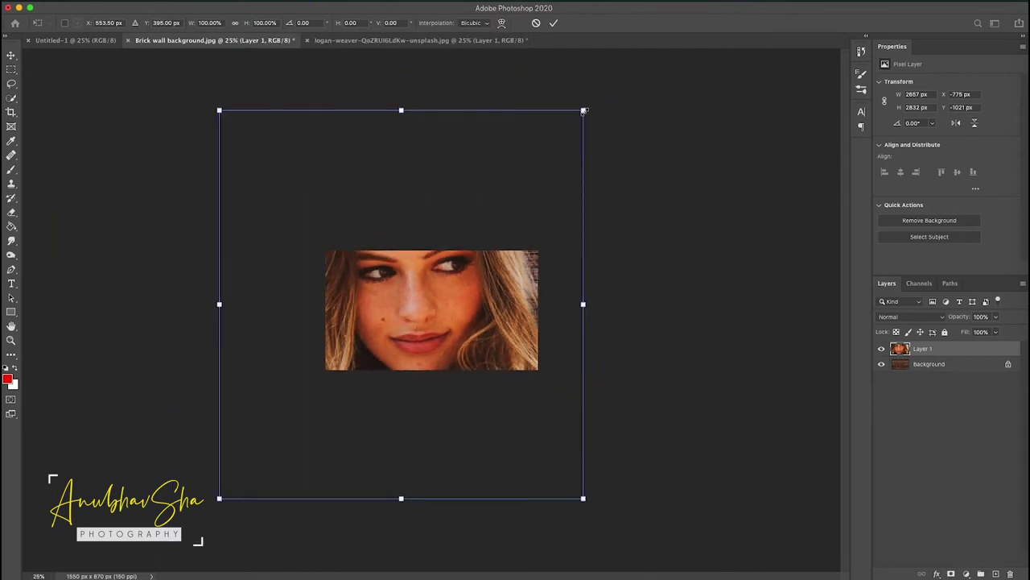
drag(584, 110, 353, 355)
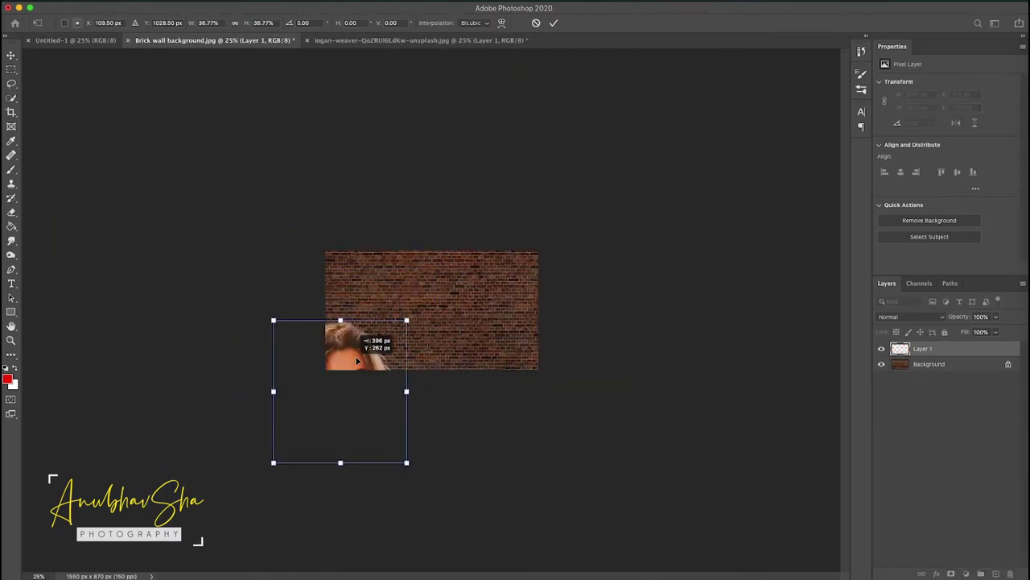
drag(305, 386, 445, 288)
key(Return)
key(ctrl+0)
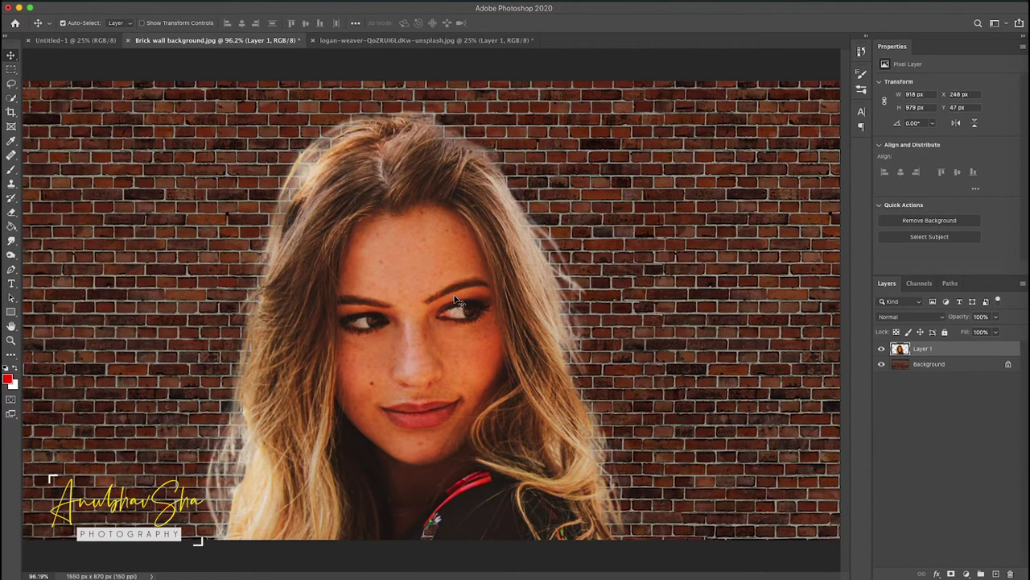
key(ctrl+minus)
Step: Convert the woman's Layer 1 to a smart object
click(946, 413)
click(936, 351)
right_click(937, 351)
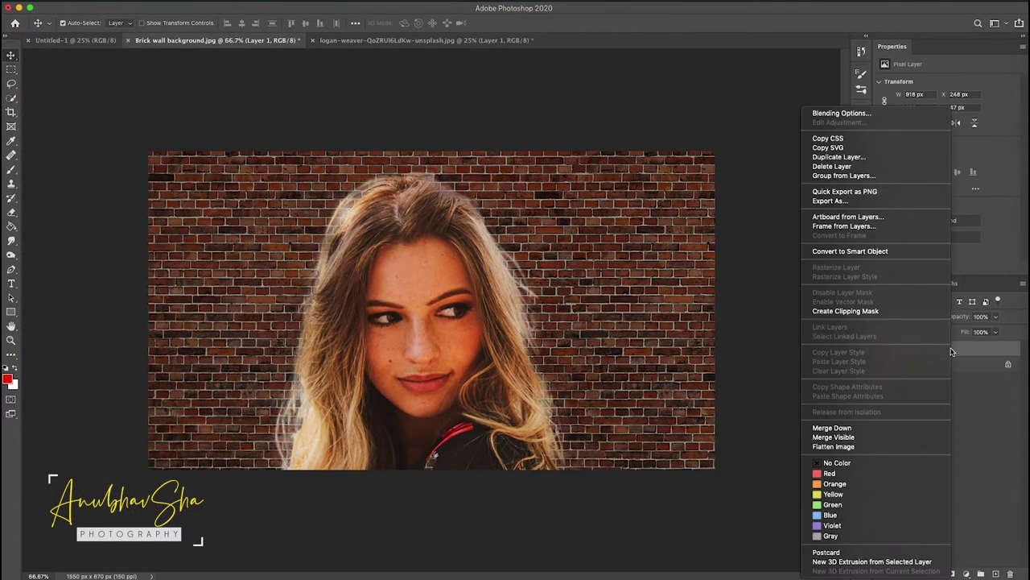
click(832, 254)
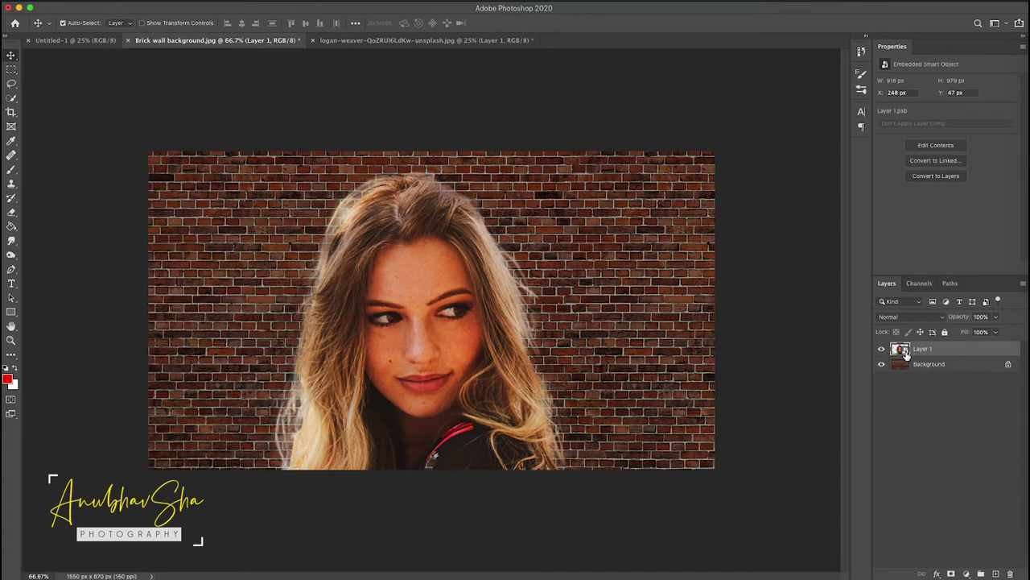
Step: Add a Layer 1 Stroke style: 3 px, black, positioned Outside
double_click(971, 352)
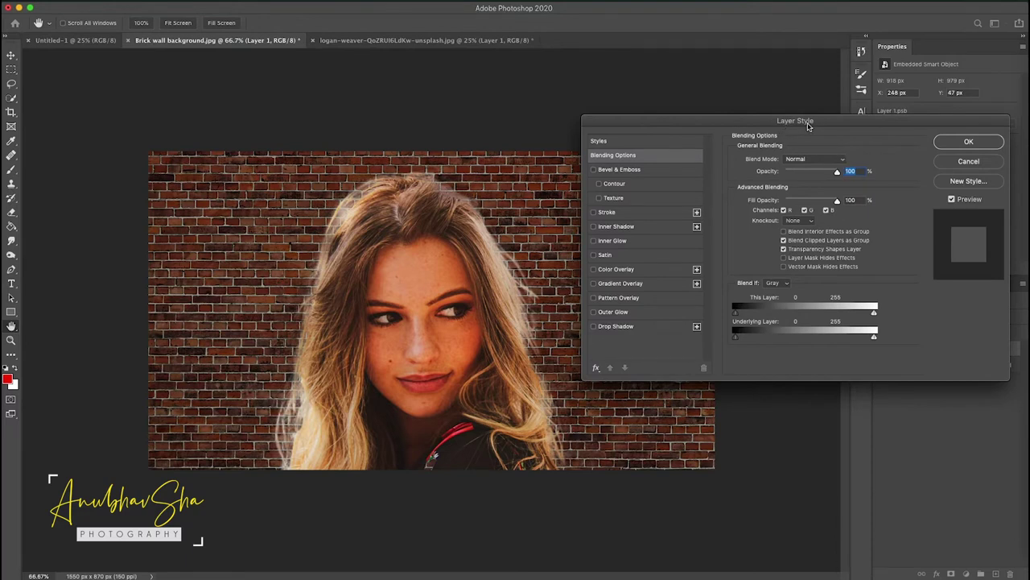
click(608, 213)
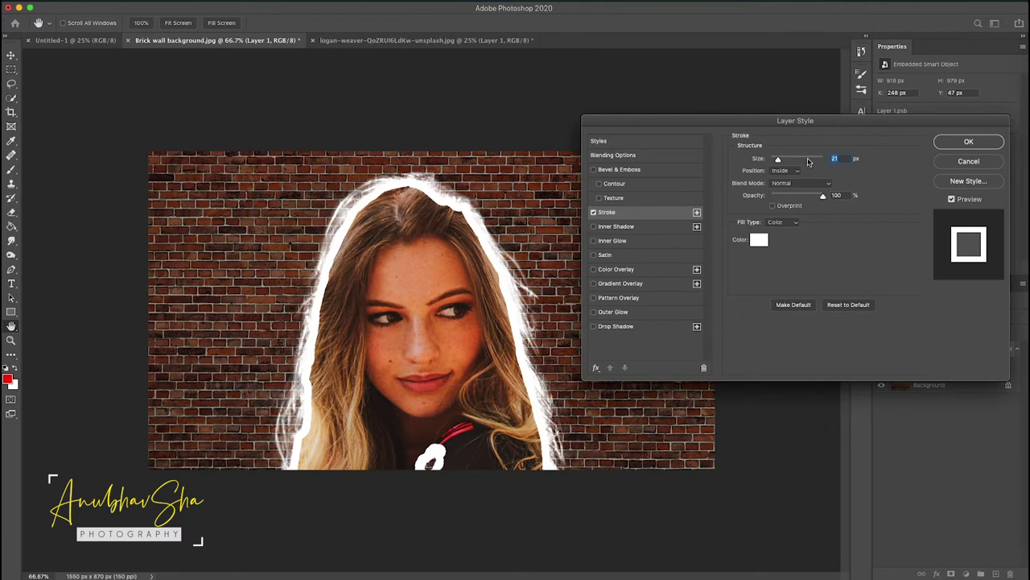
text(1)
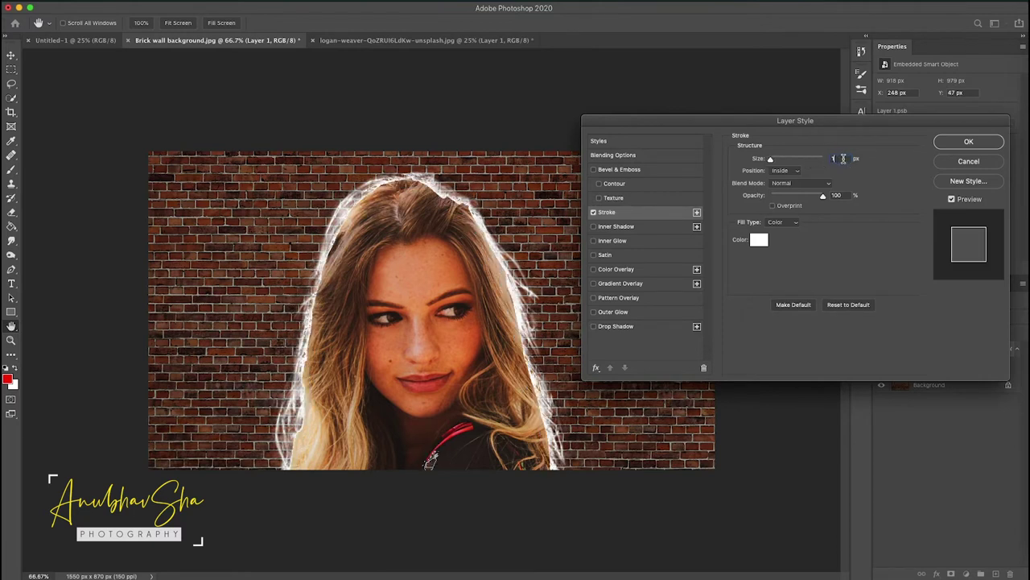
key(Up)
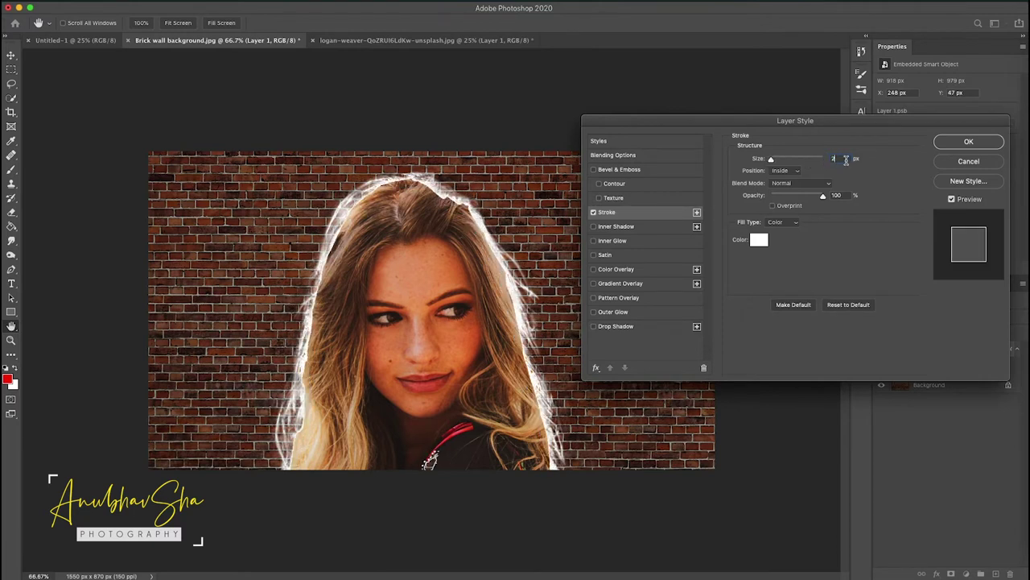
key(Up)
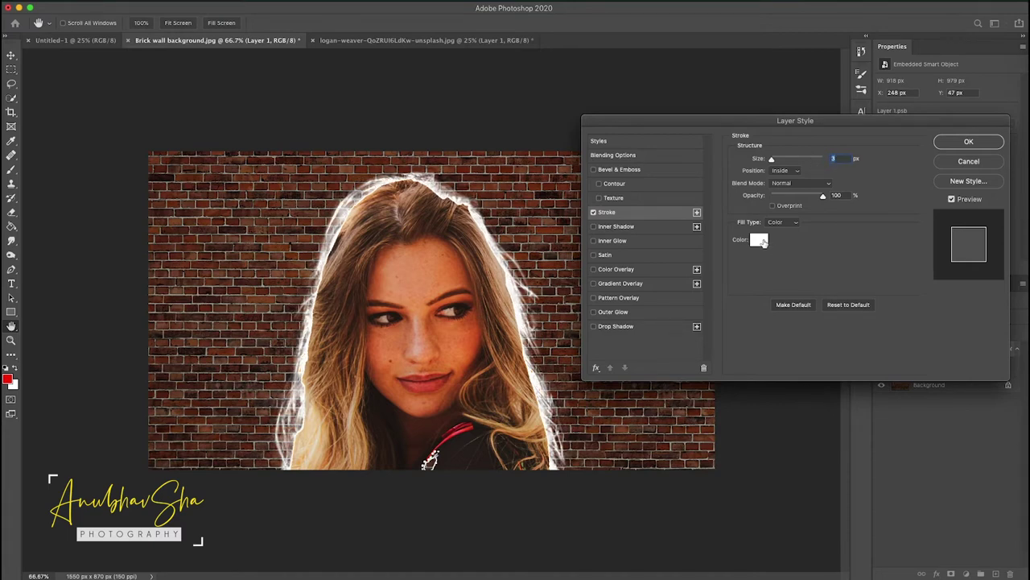
click(759, 239)
click(519, 511)
click(745, 338)
click(785, 172)
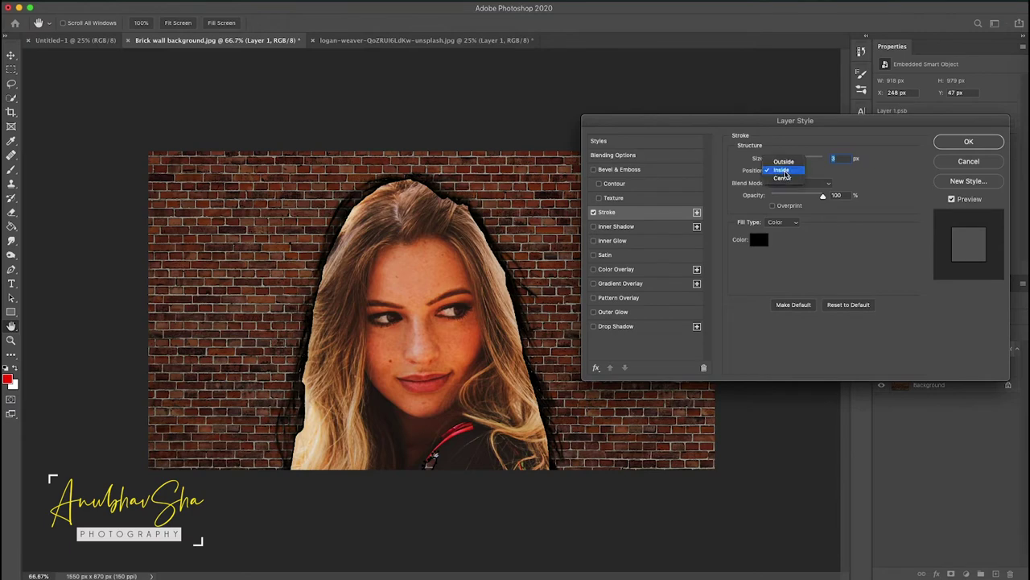
click(784, 162)
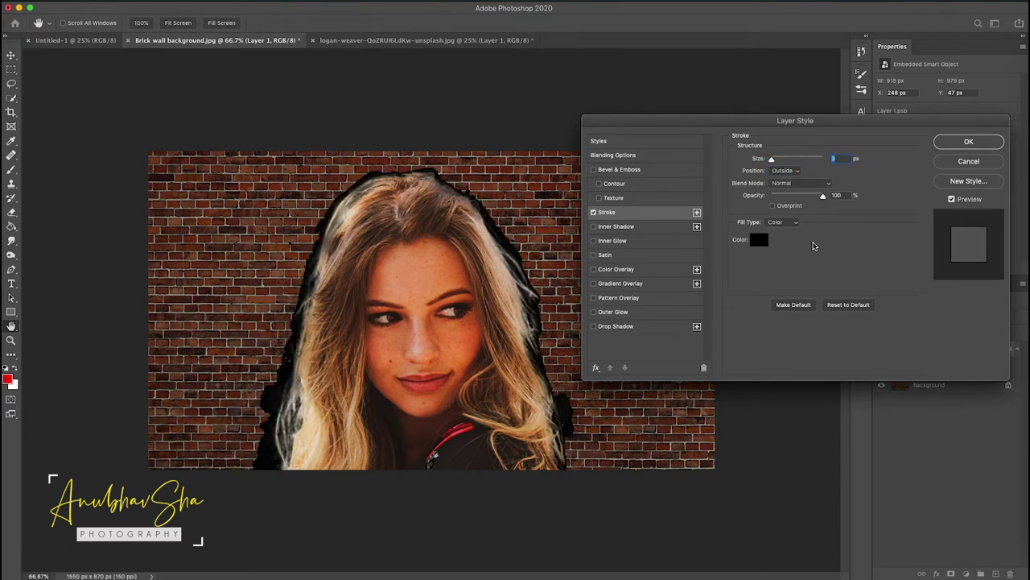
key(Return)
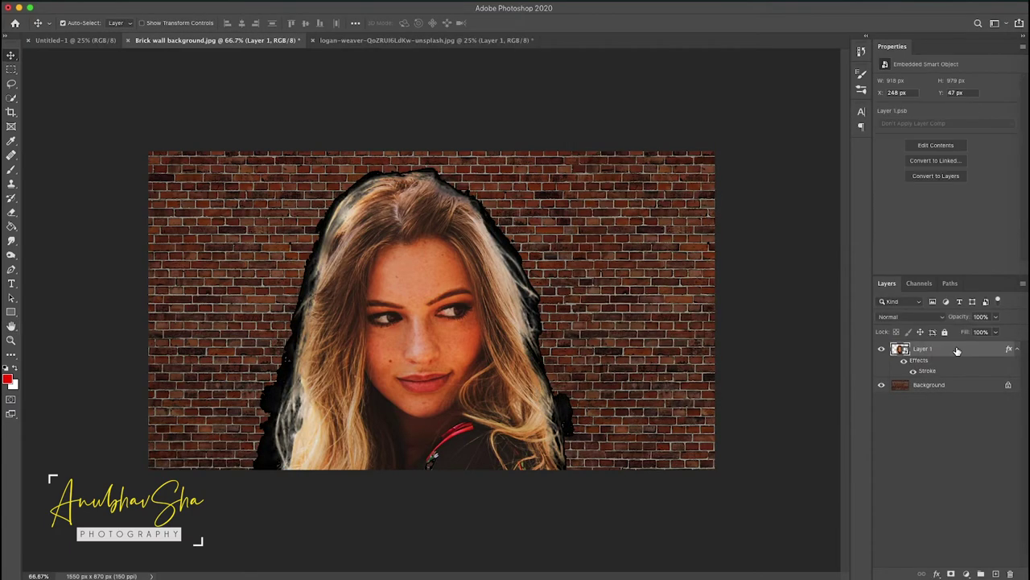
Step: In Filter Gallery, compare Fresco, Poster Edges, Rough Pastels and Sponge, settling on Fresco
click(253, 2)
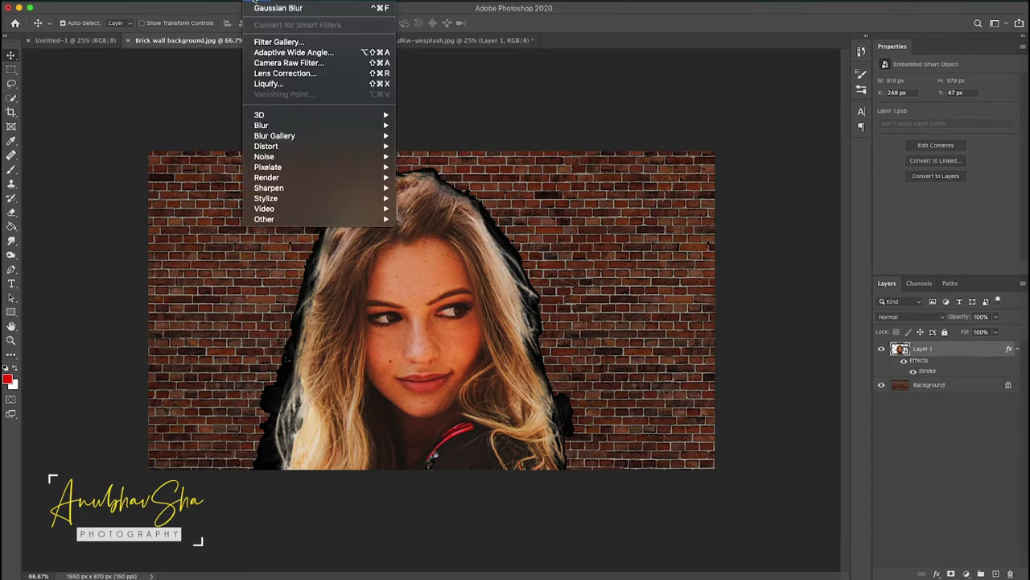
click(263, 42)
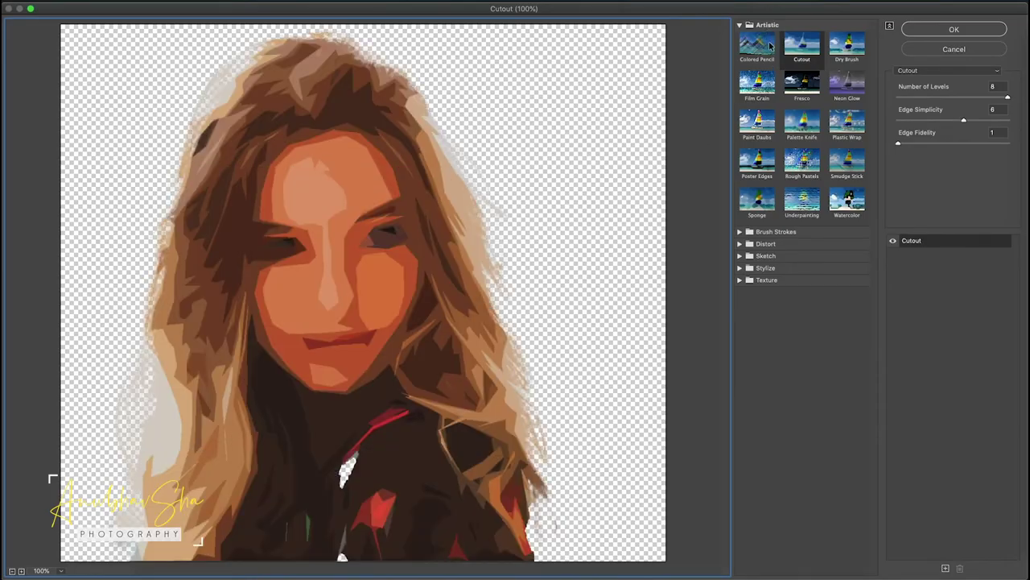
click(801, 85)
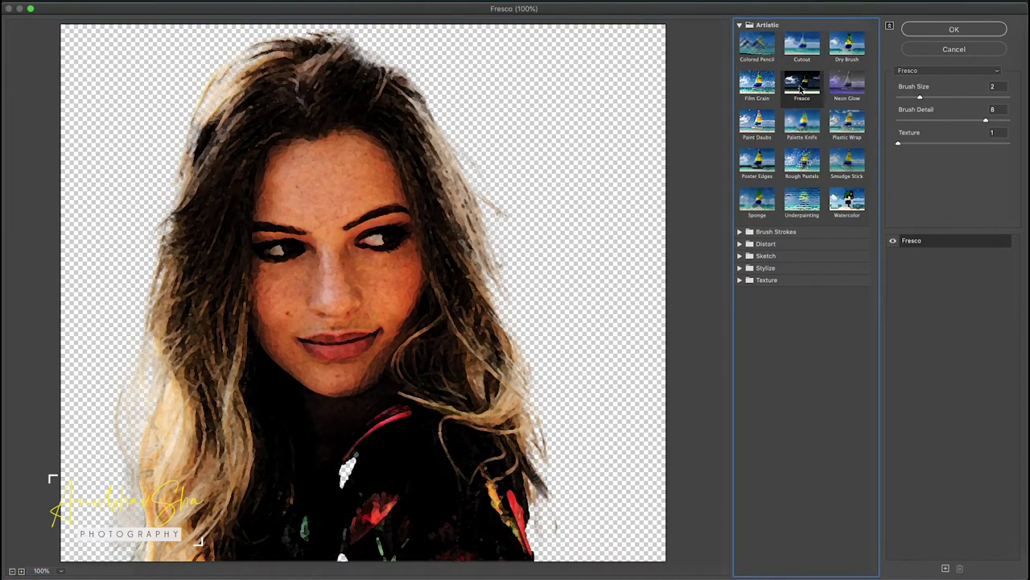
click(769, 167)
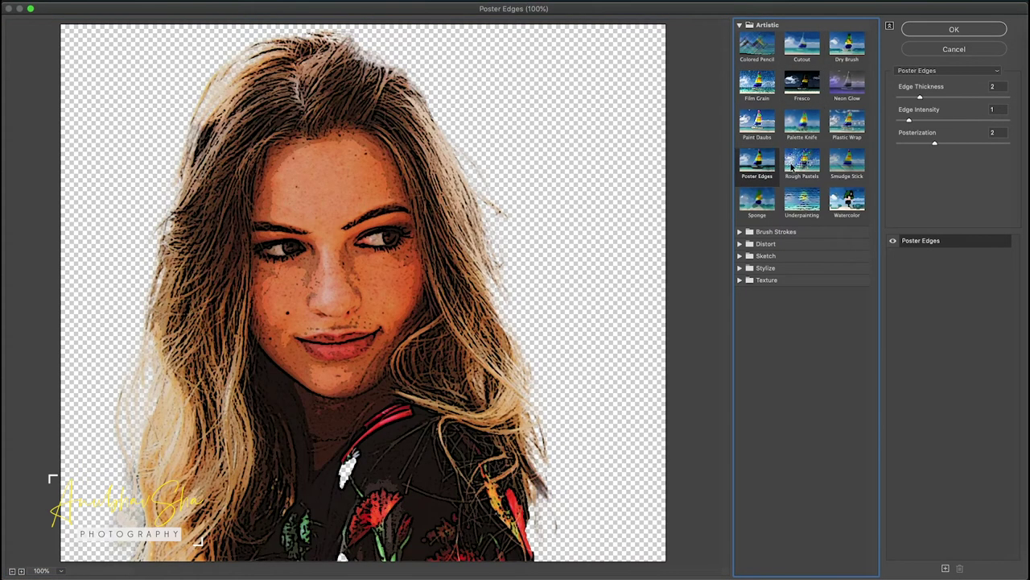
click(809, 163)
click(757, 200)
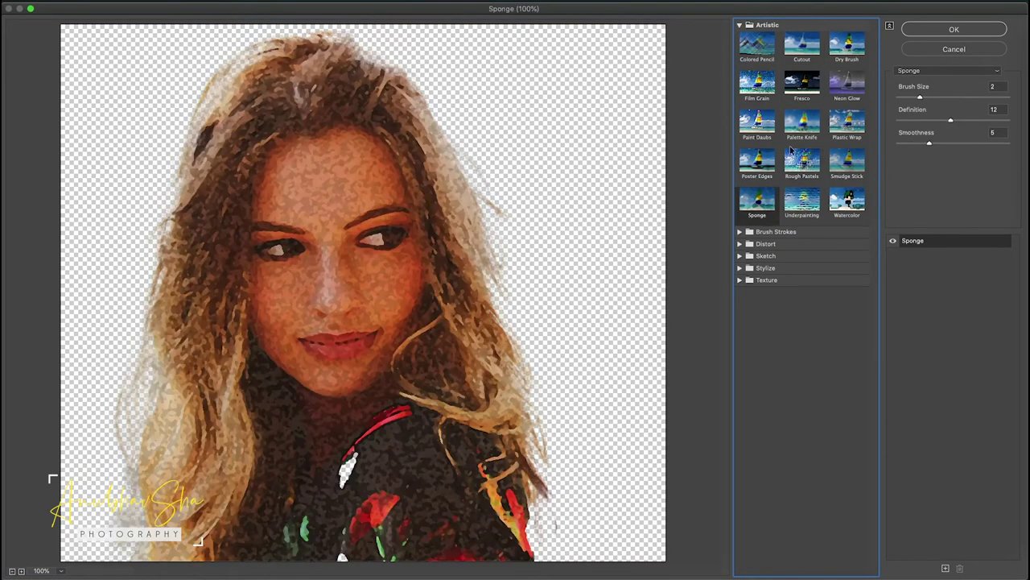
click(802, 87)
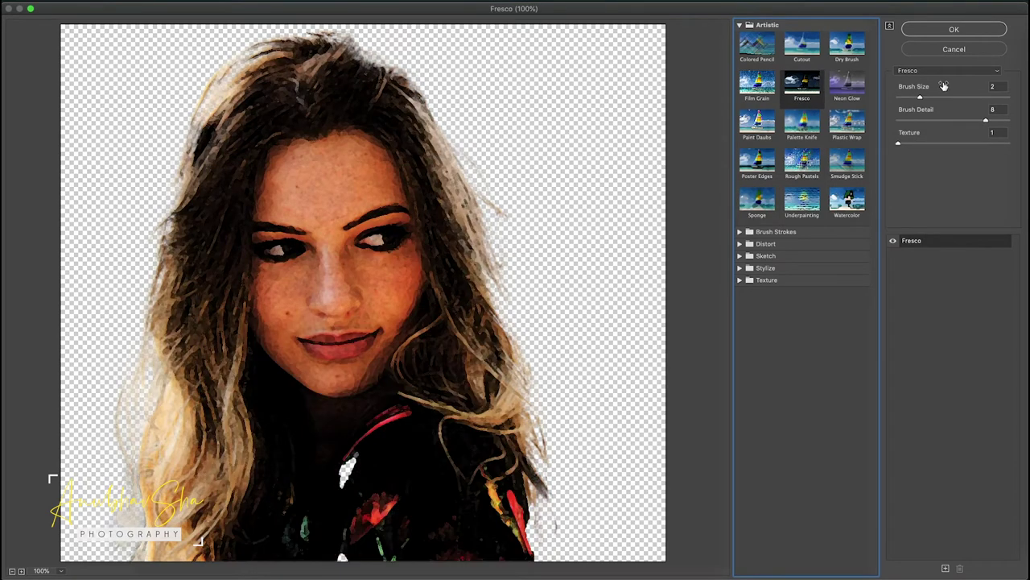
Step: Apply Fresco with Brush Size 1 and Brush Detail 10, then add a layer mask
click(1000, 86)
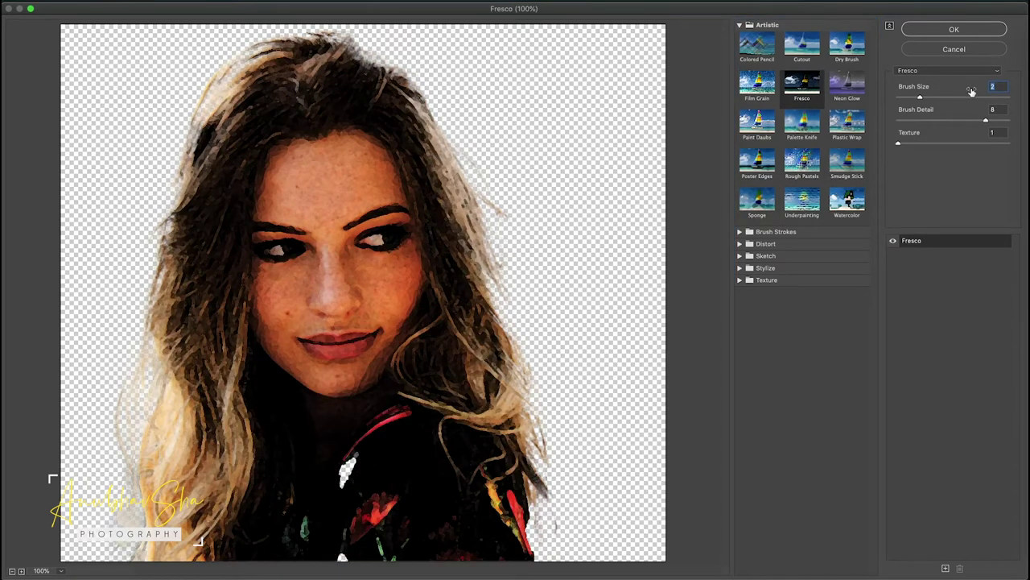
key(Down)
key(Tab)
key(Up)
key(Up)
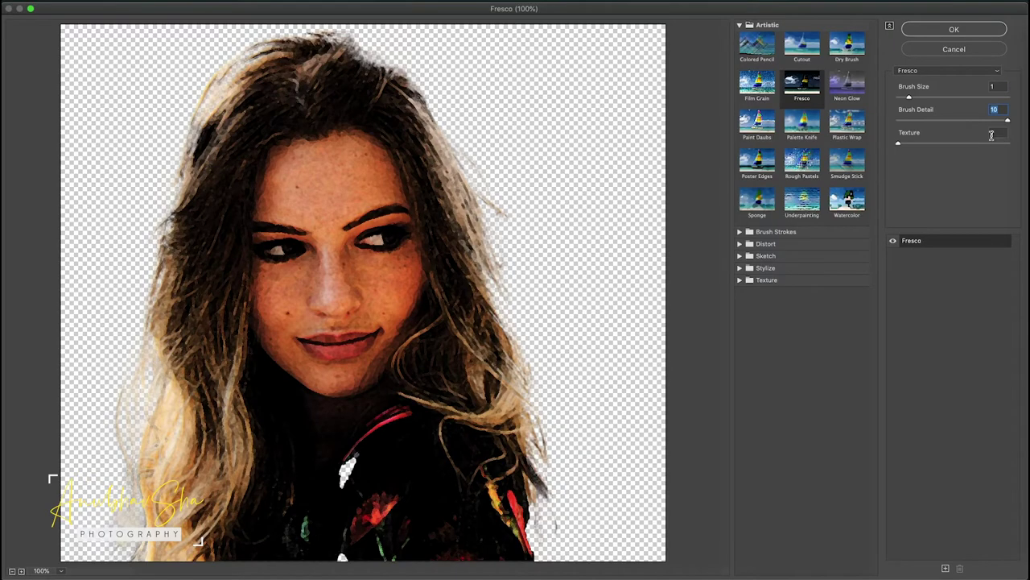
key(Return)
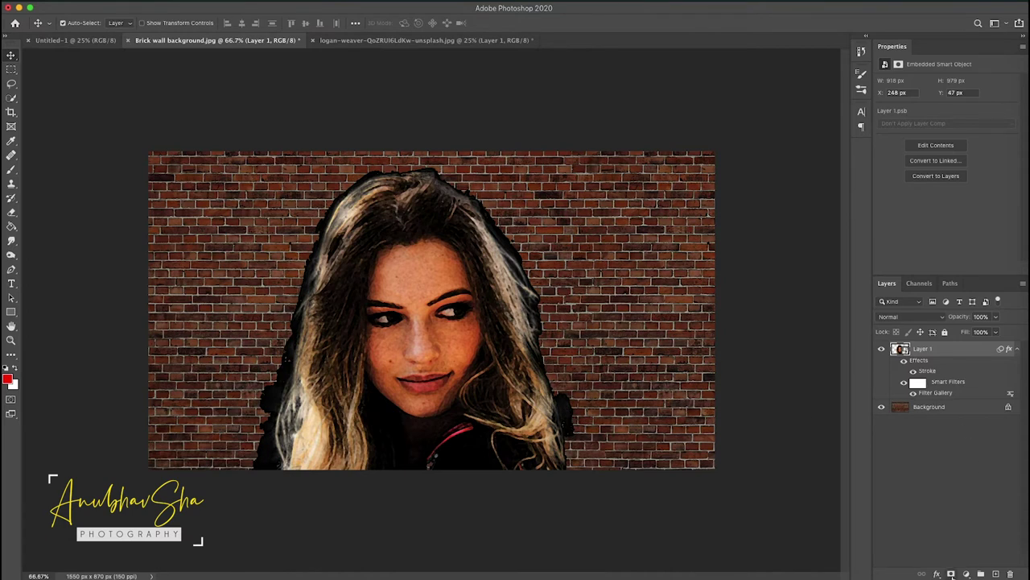
click(952, 574)
Step: Paint black on Layer 1's mask with the Brush over the dark halo left of the hair
click(12, 171)
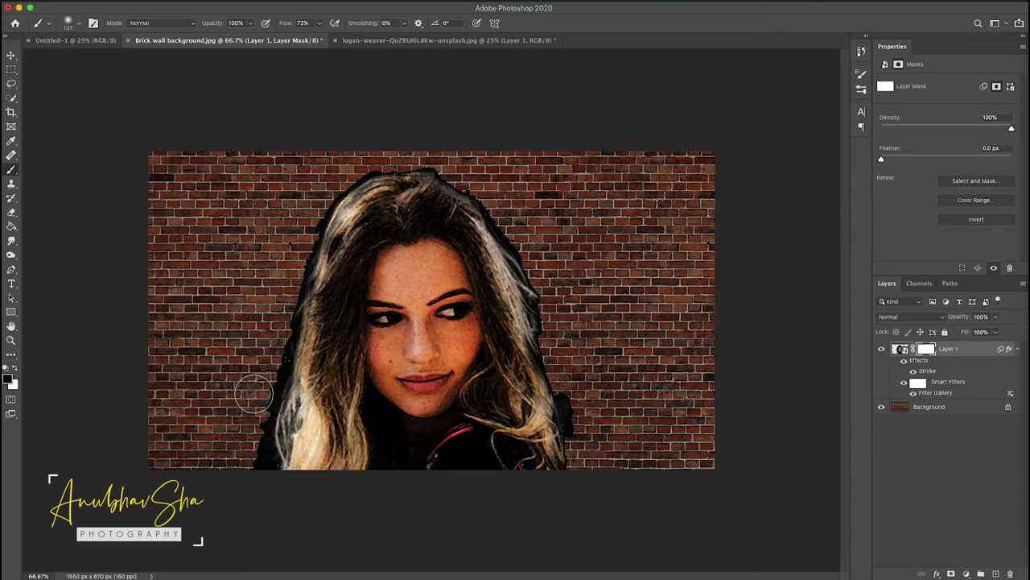
drag(250, 390, 246, 456)
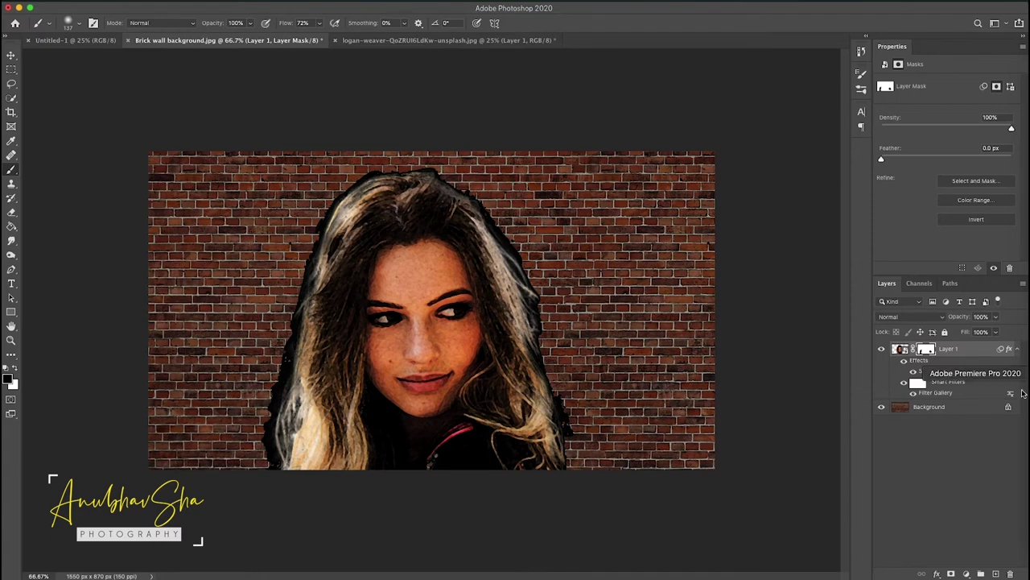
Step: Convert Layer 1 to a smart object and set it to Overlay at 80% opacity
right_click(968, 351)
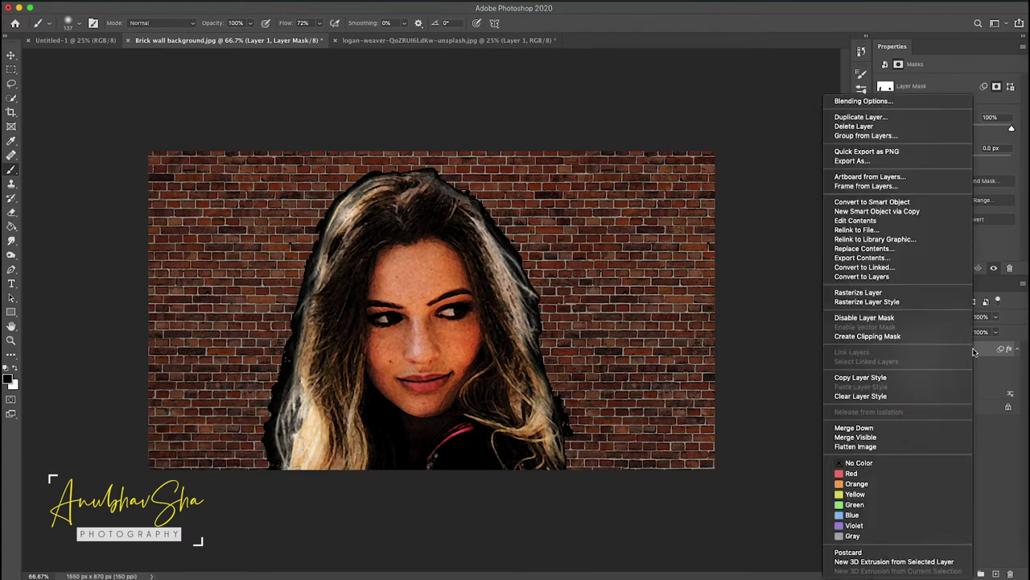
click(851, 202)
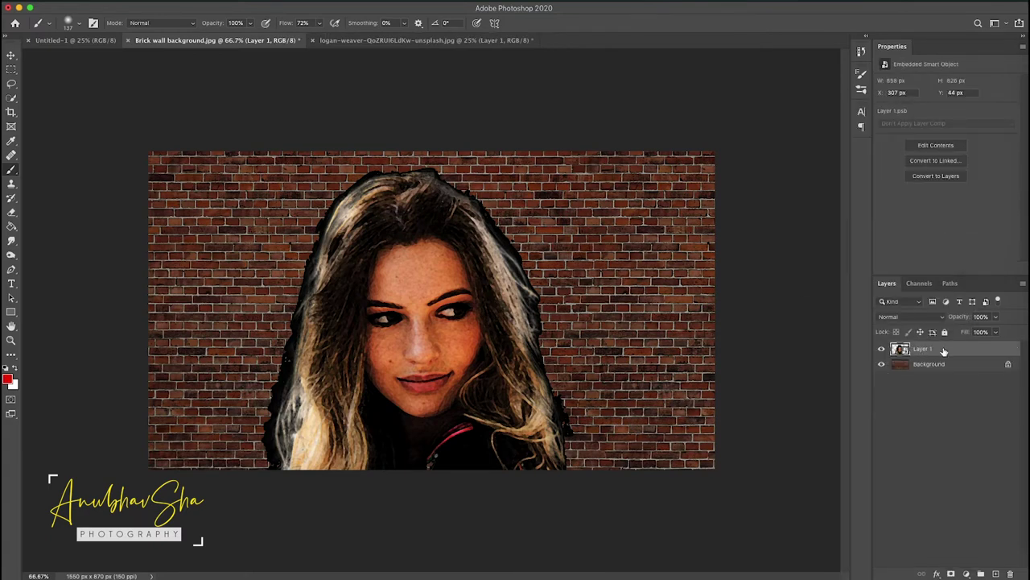
click(912, 319)
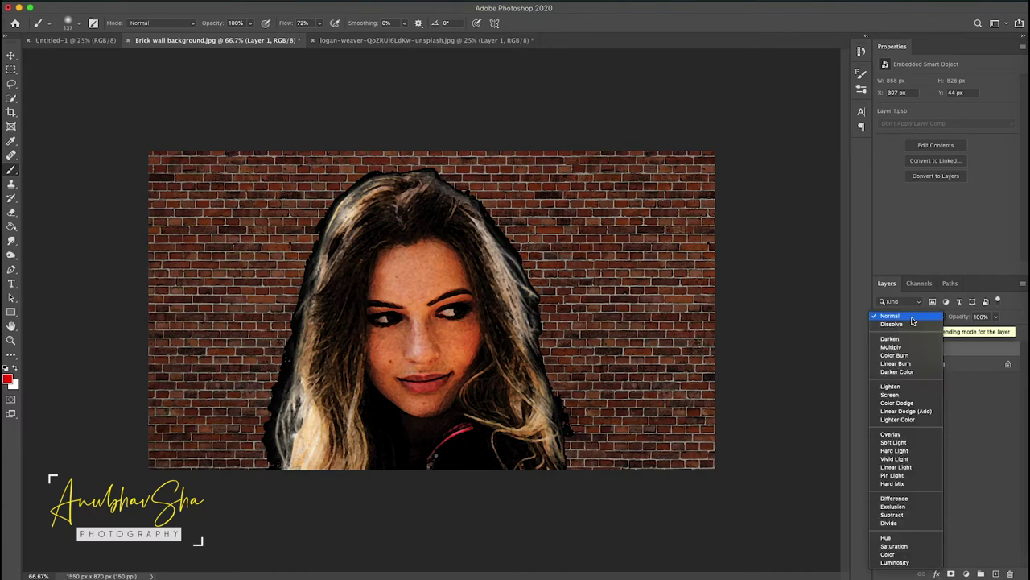
click(910, 435)
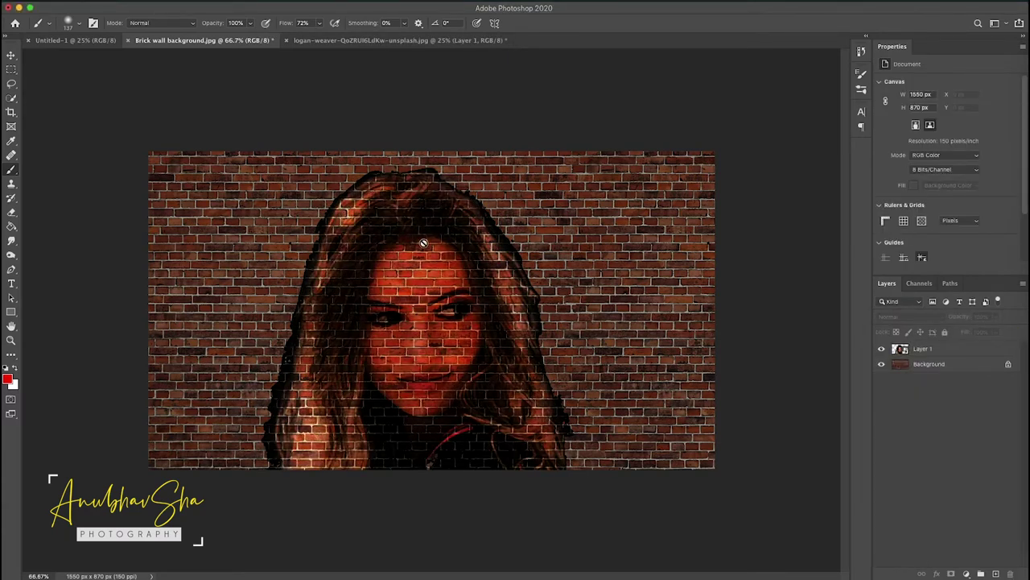
click(918, 347)
drag(958, 318, 974, 322)
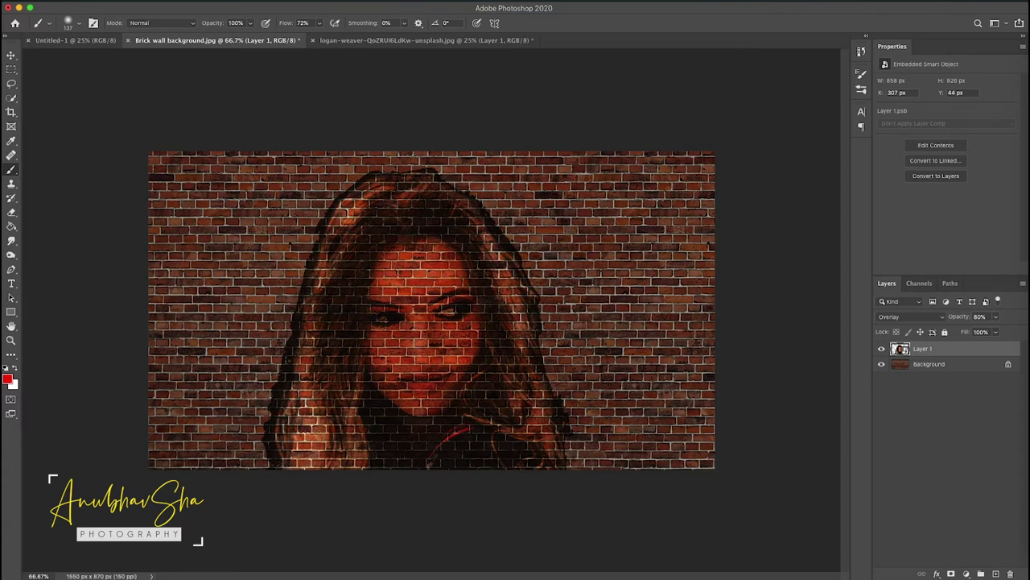
Step: Scale the portrait layer down to about 81.29% with Free Transform
click(935, 445)
click(954, 356)
key(ctrl+t)
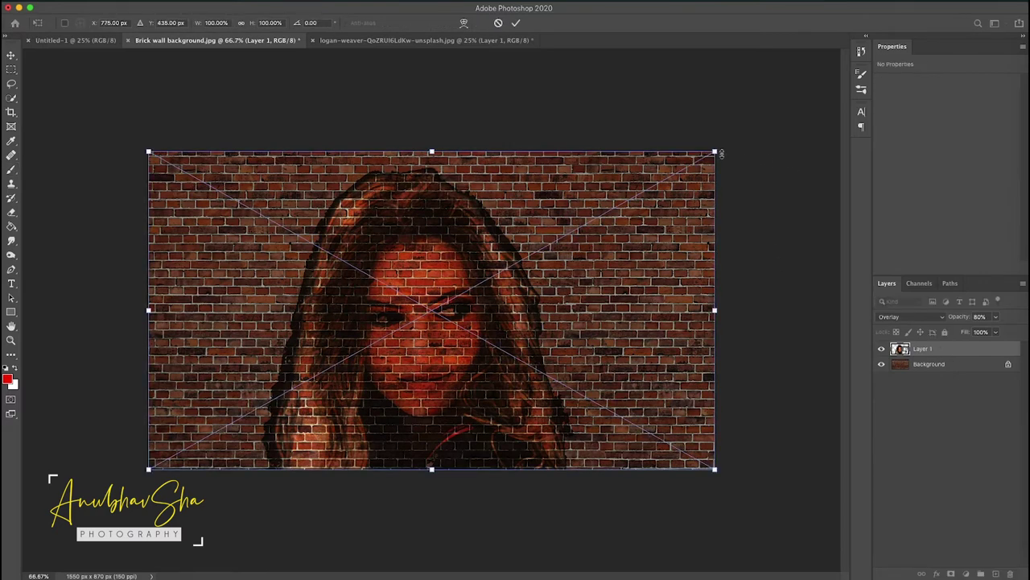
drag(714, 152, 609, 211)
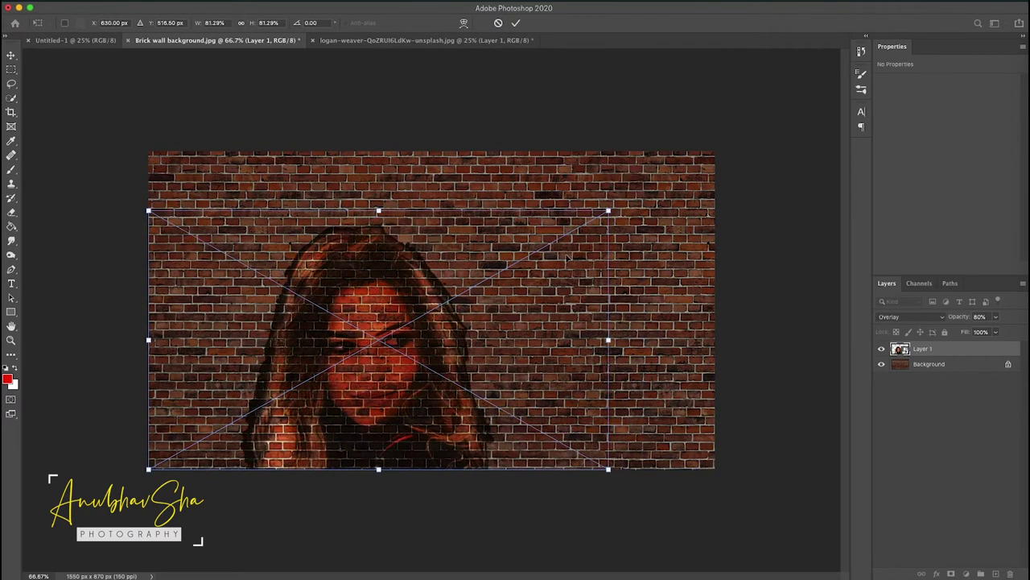
key(Return)
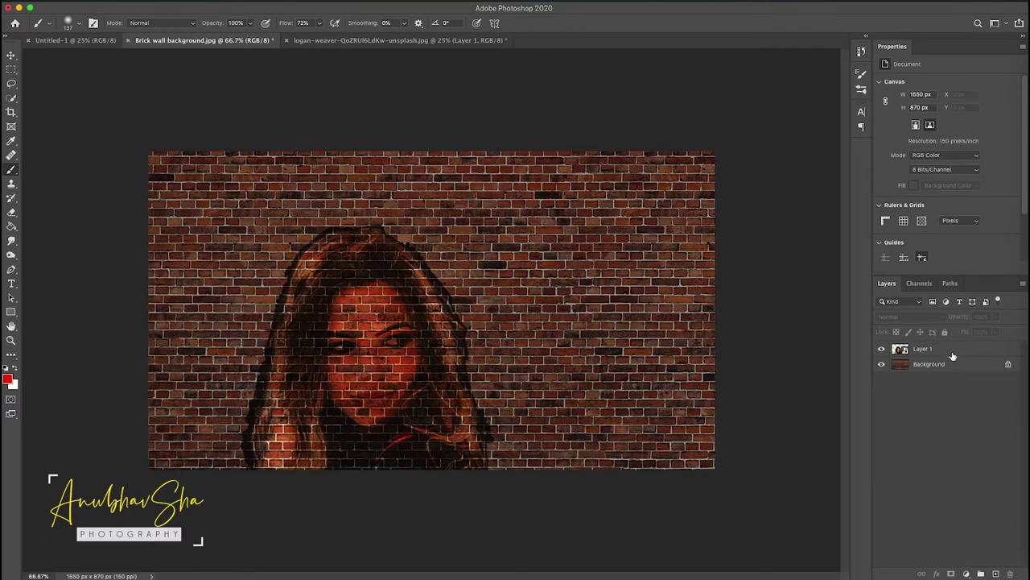
Step: Apply a Displace filter with horizontal scale 5, using Displacement.psd as the map
click(255, 2)
mouse_move(267, 146)
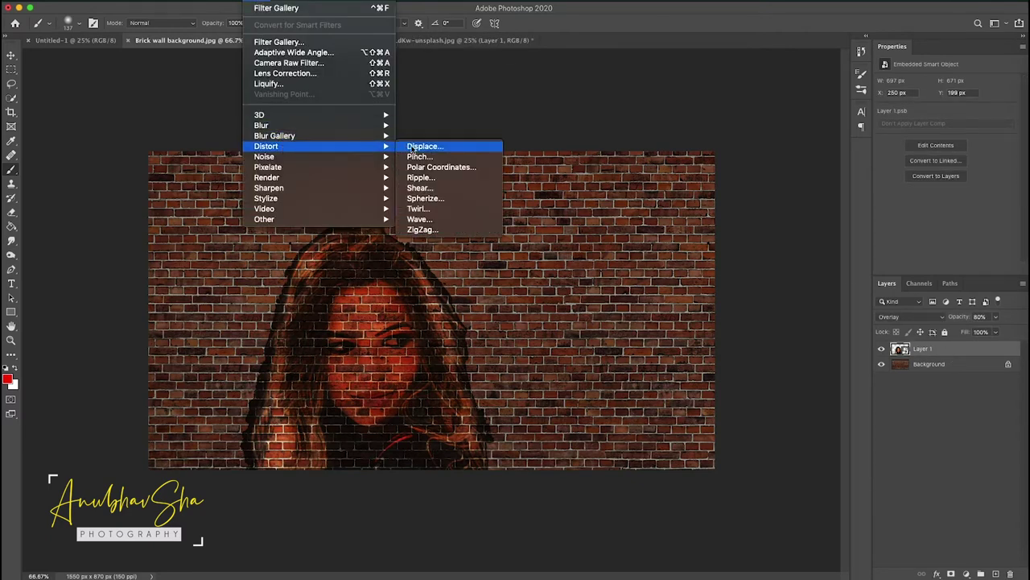
click(433, 147)
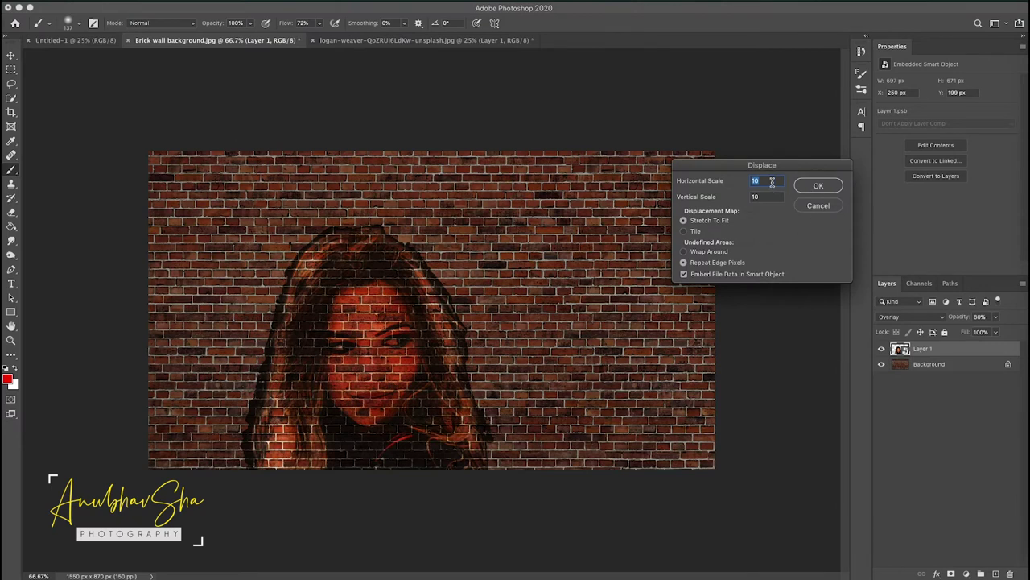
text(5)
click(817, 186)
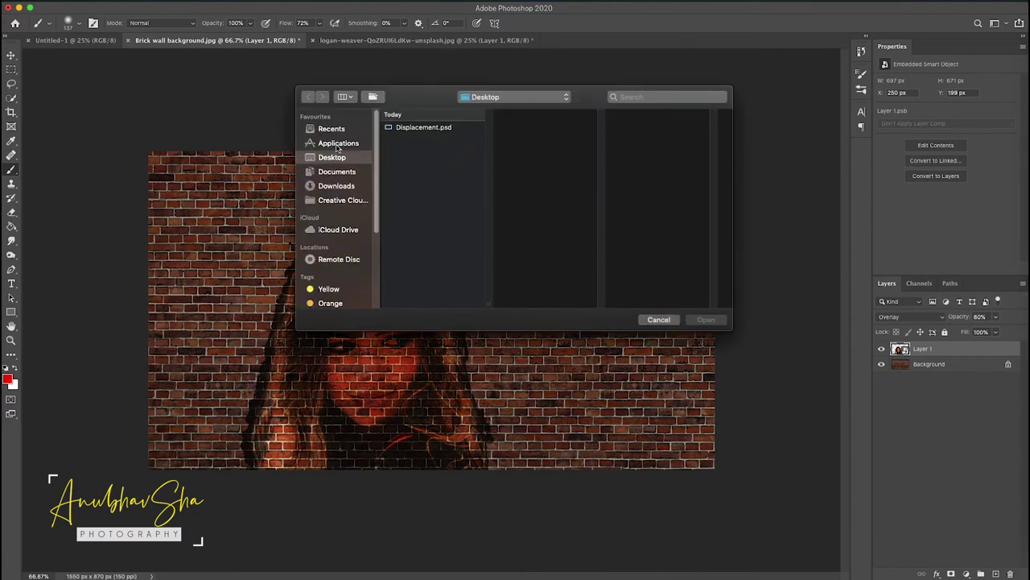
click(418, 132)
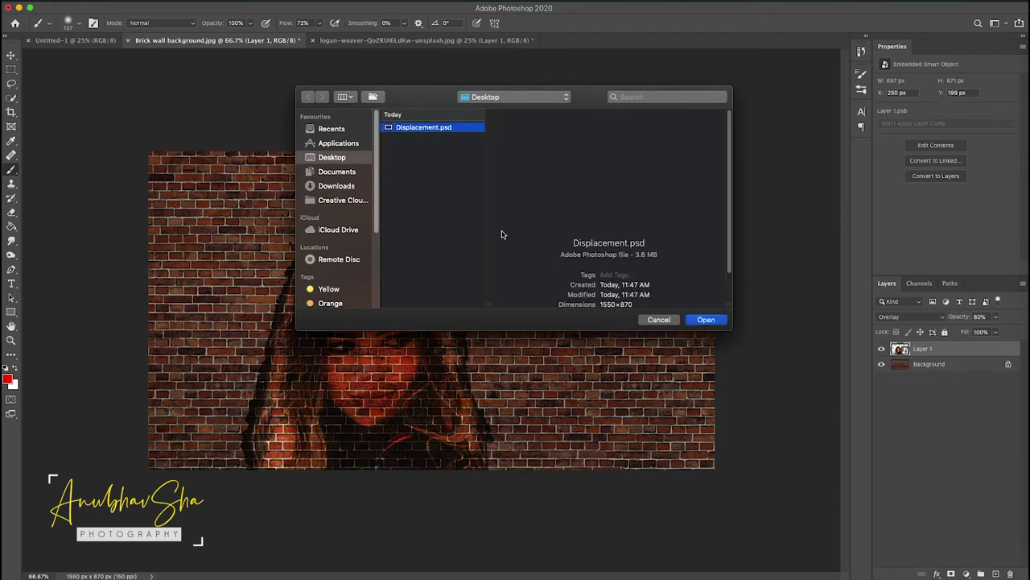
click(705, 320)
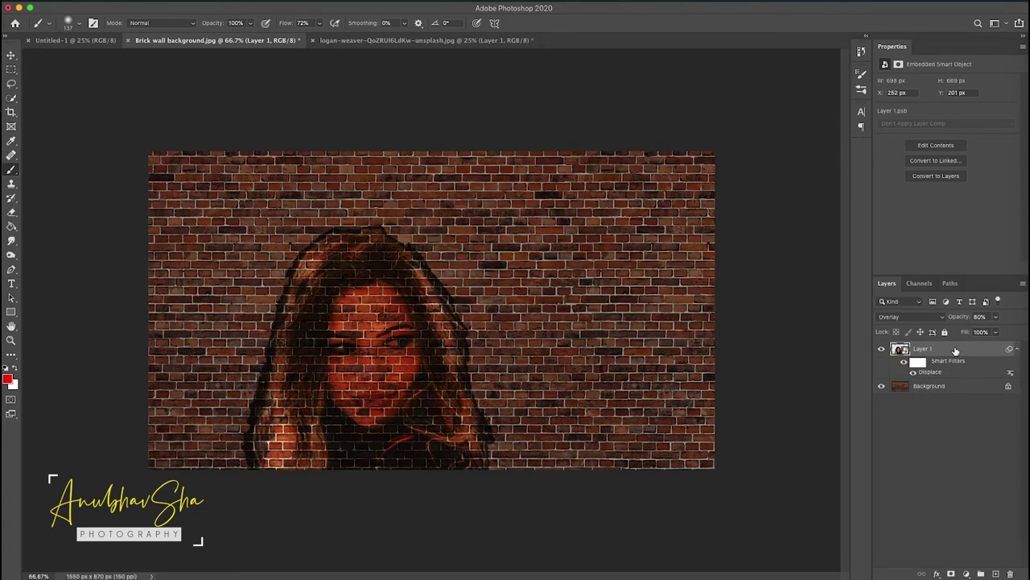
Step: Duplicate the displaced portrait layer and set the copy's blend mode to Soft Light
key(ctrl+j)
click(909, 316)
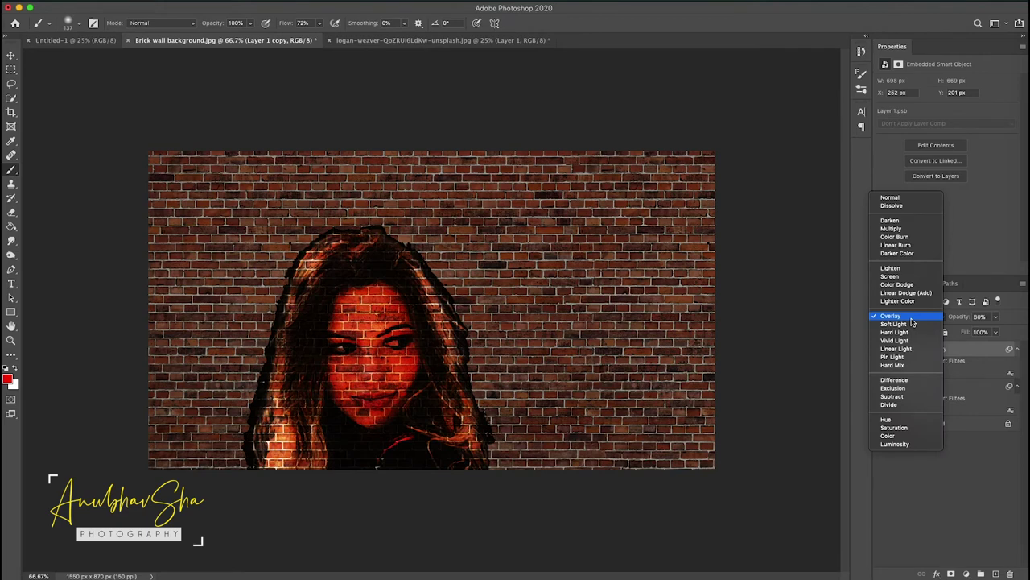
click(911, 326)
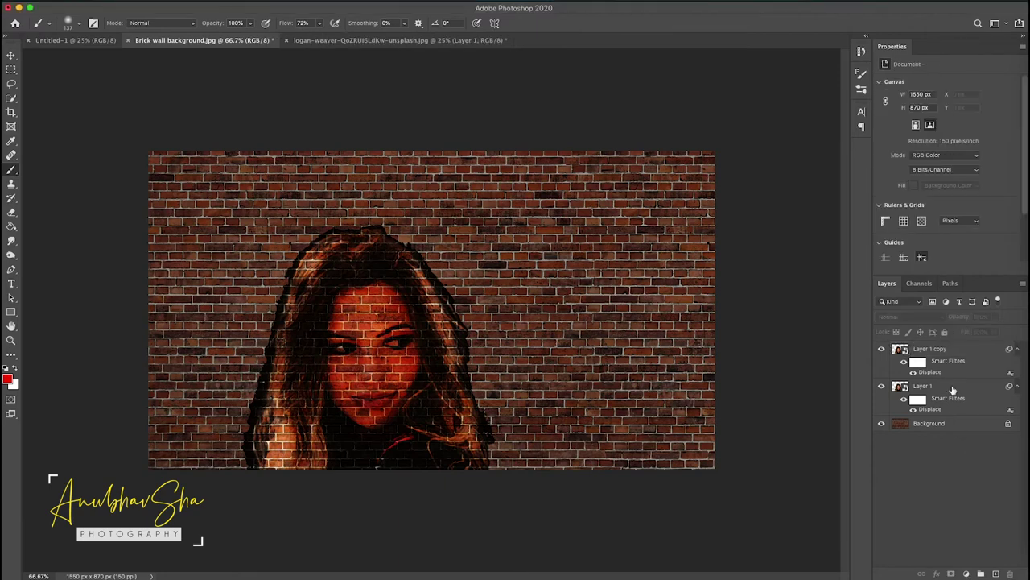
click(954, 354)
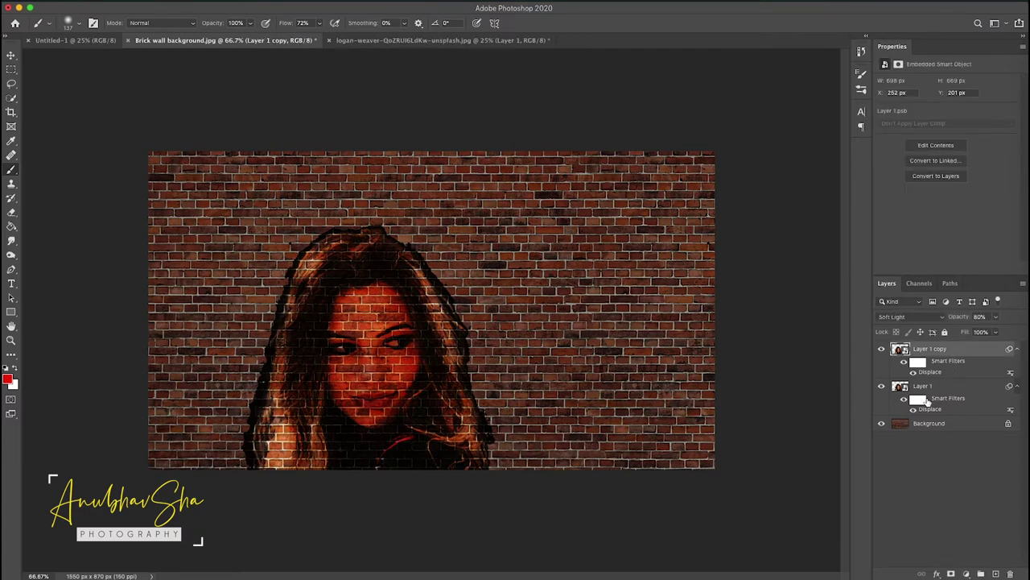
Step: Stamp all visible layers into a new Layer 2 and hide the layers beneath it
click(949, 501)
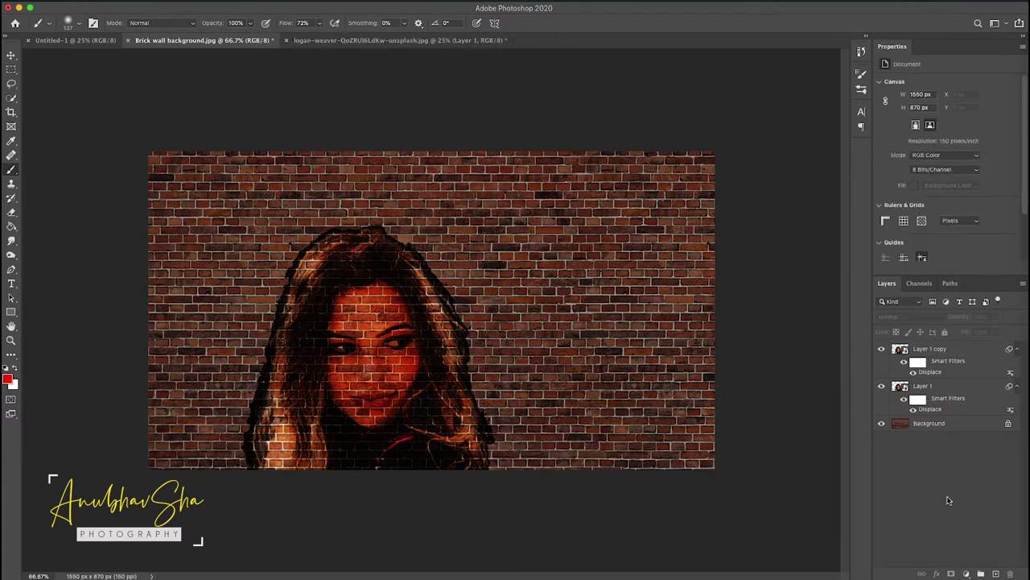
key(ctrl+alt+shift+e)
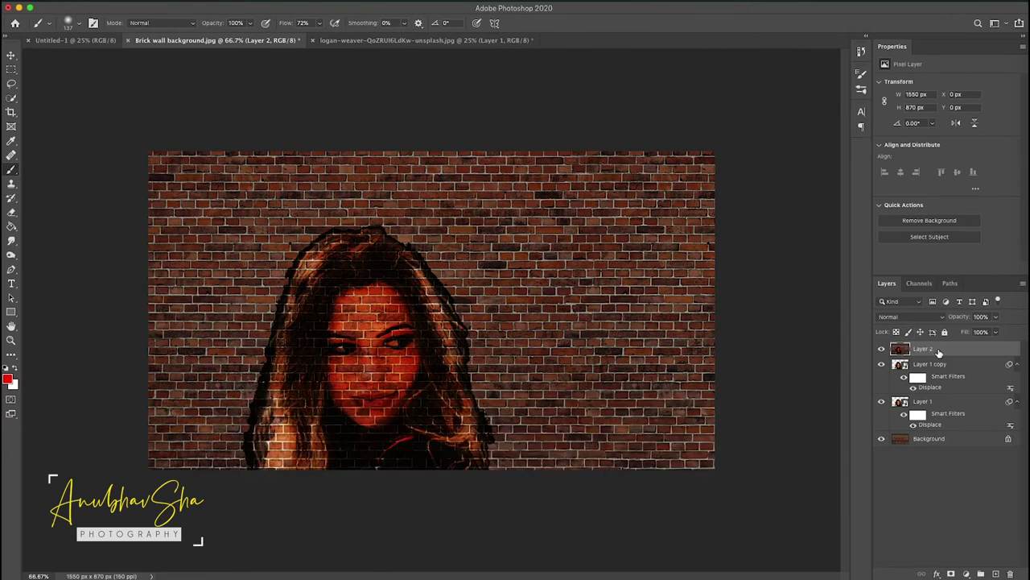
drag(882, 364, 883, 439)
Step: Perspective-transform Layer 2 so its right side is taller, then add a new empty layer
click(113, 2)
mouse_move(128, 249)
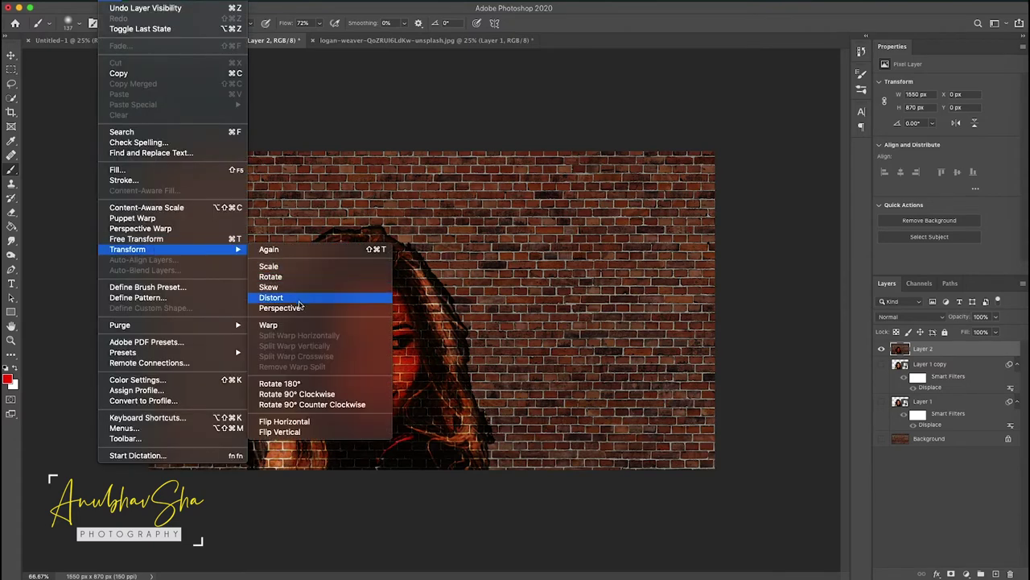
click(296, 314)
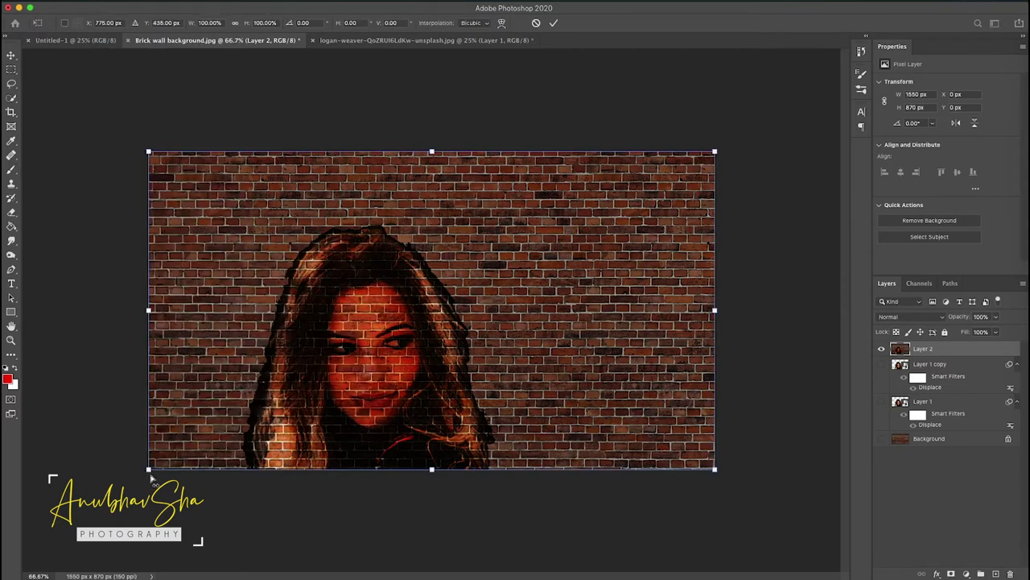
mouse_move(149, 471)
mouse_down()
mouse_move(179, 546)
mouse_move(202, 534)
mouse_up()
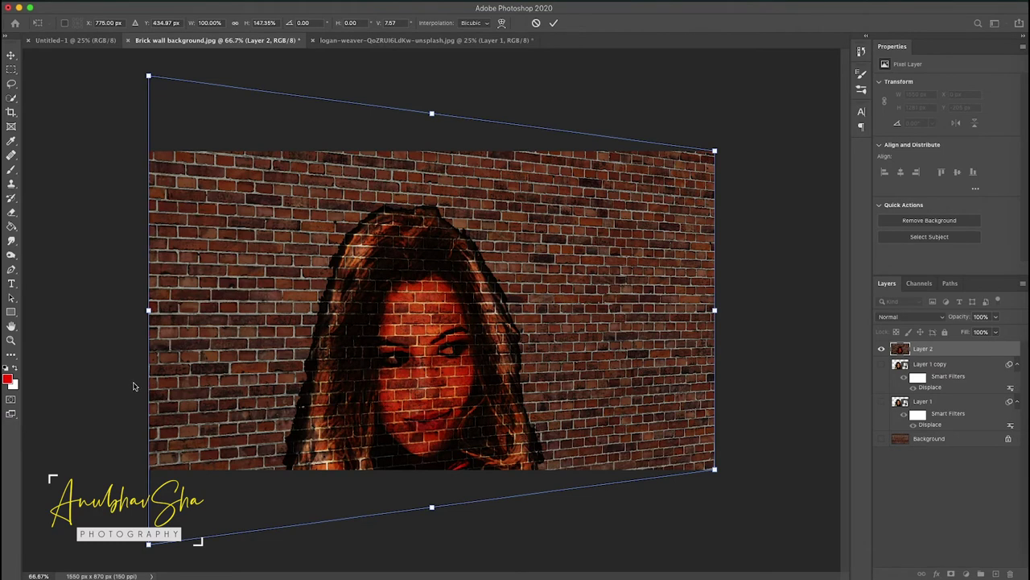
drag(148, 548, 226, 539)
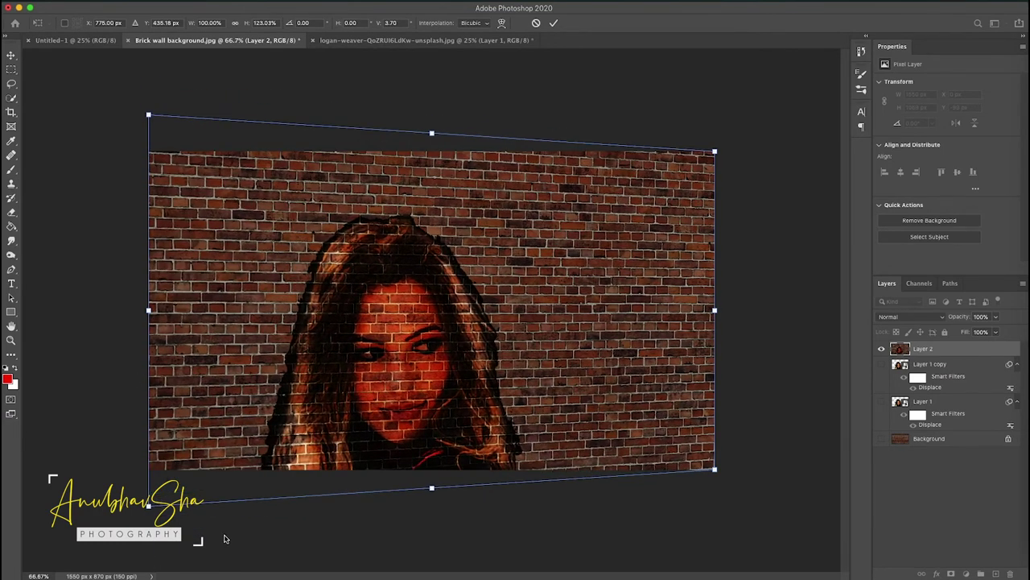
drag(226, 539, 213, 530)
drag(150, 546, 382, 461)
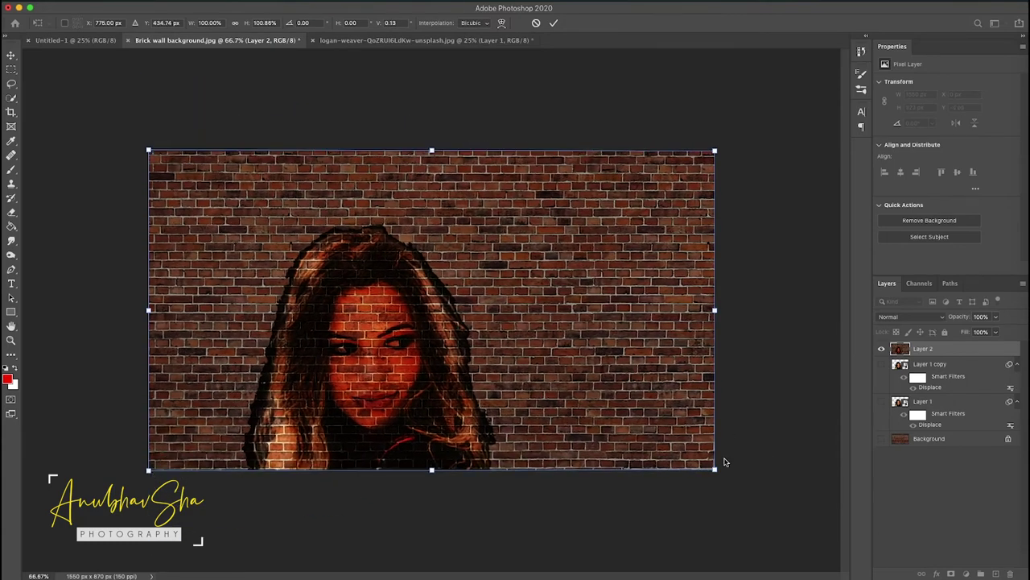
drag(716, 472, 715, 530)
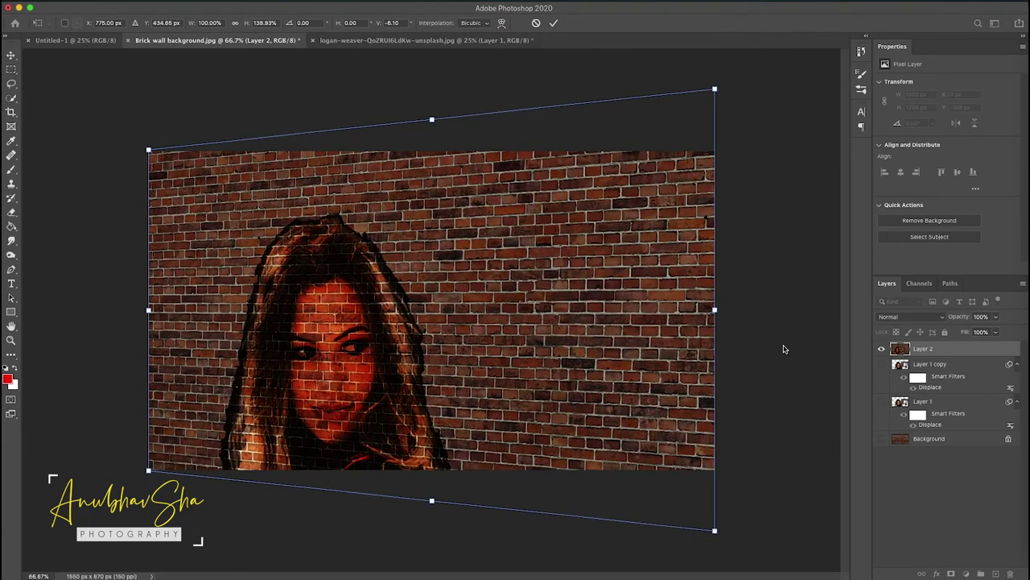
key(Return)
key(b)
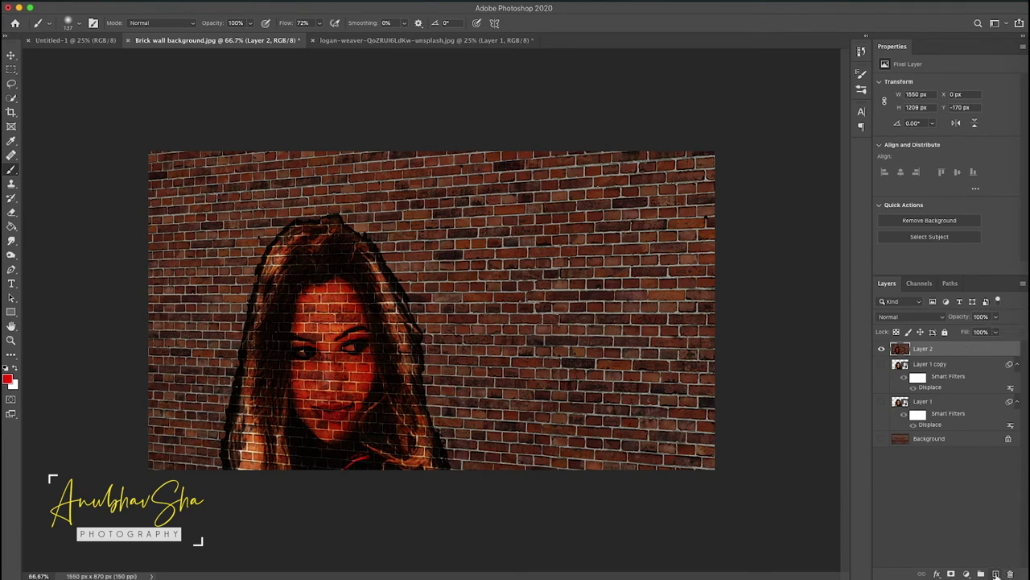
click(996, 573)
Step: Switch to the Gradient tool and pick the Black, White gradient preset
key(g)
ctrl+click(917, 355)
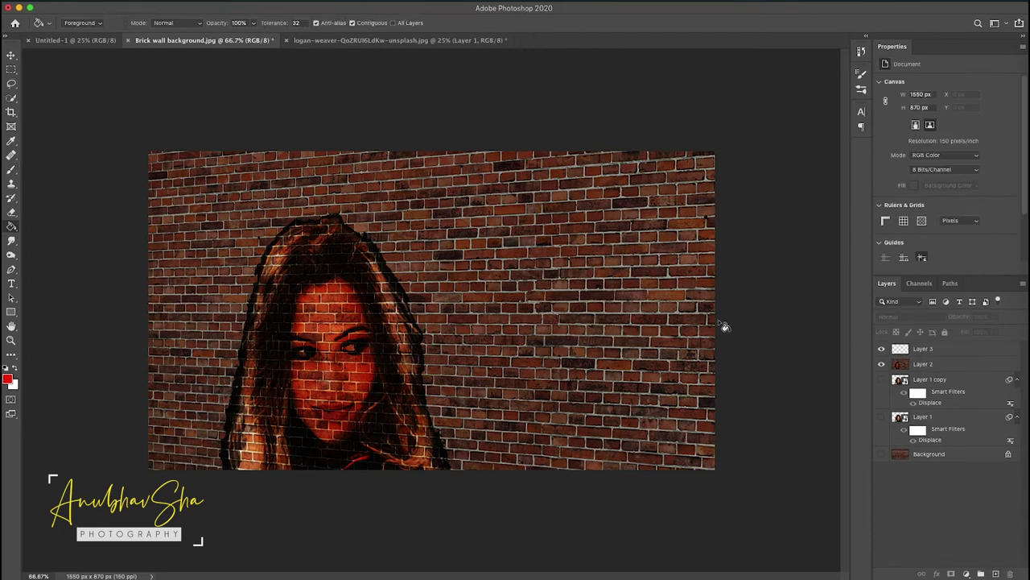
right_click(12, 228)
click(49, 226)
click(80, 23)
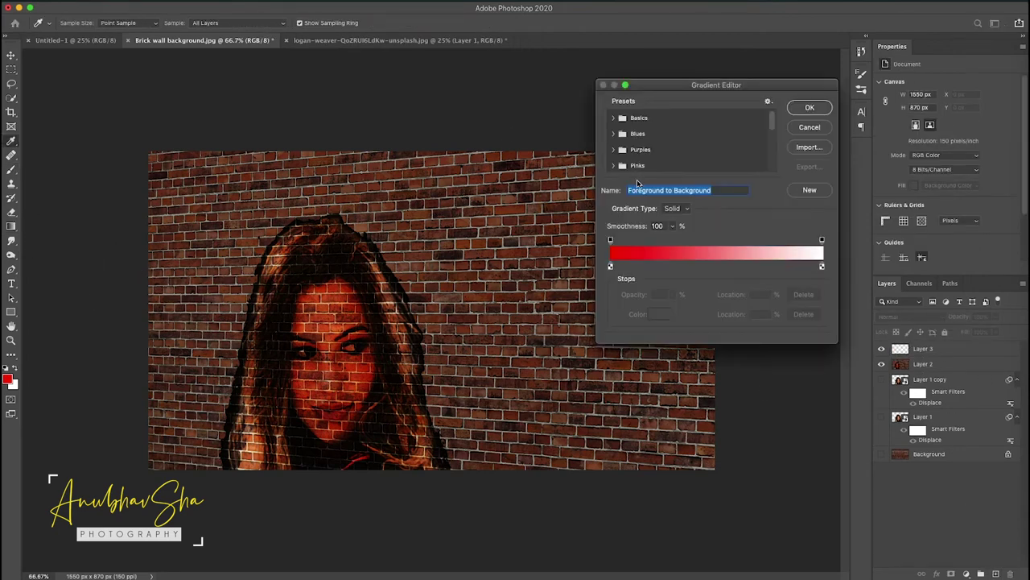
click(614, 119)
click(662, 136)
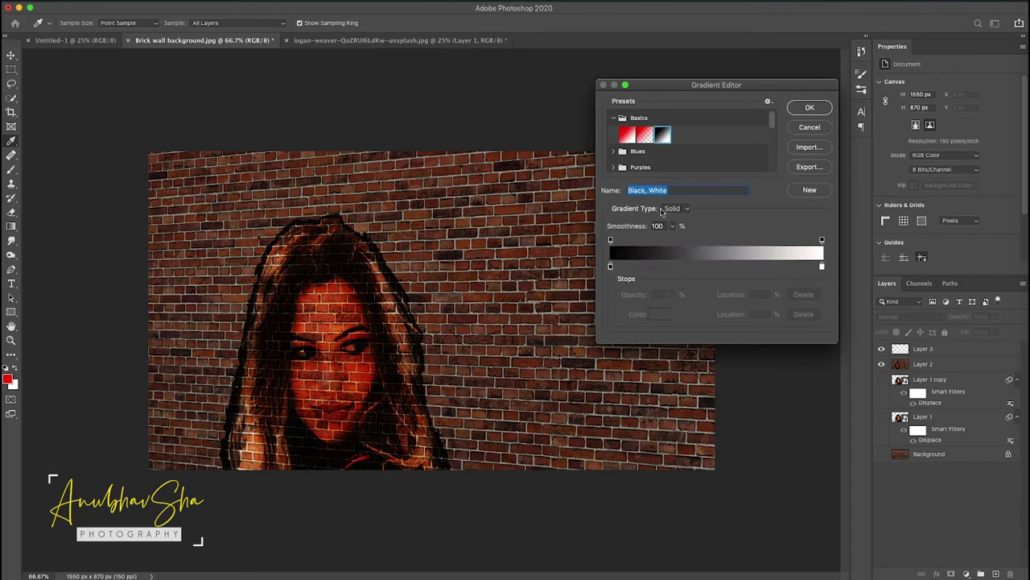
Step: Change the black gradient stop to #808080 and use the linear gradient style
click(611, 267)
click(658, 314)
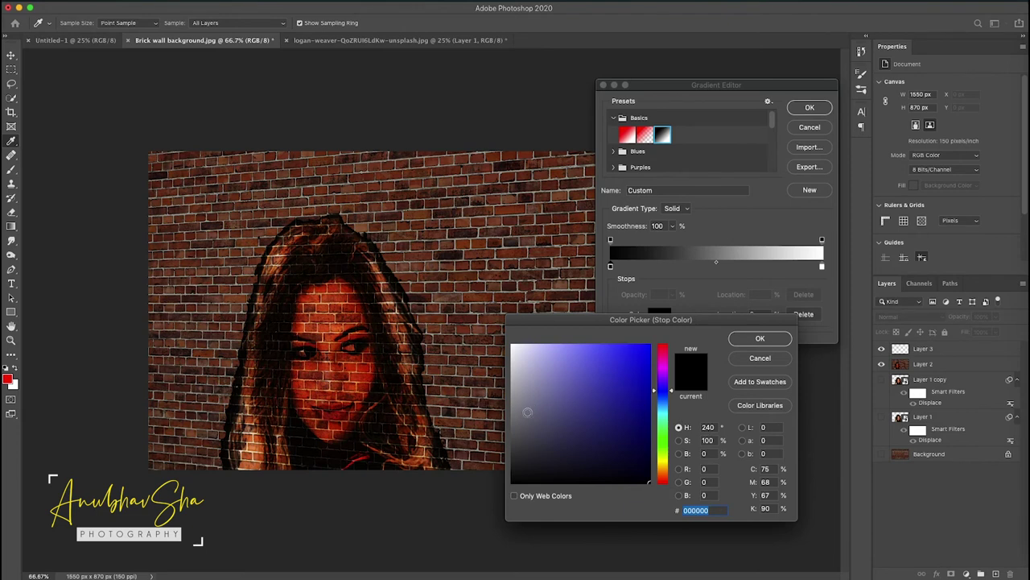
drag(527, 412, 498, 415)
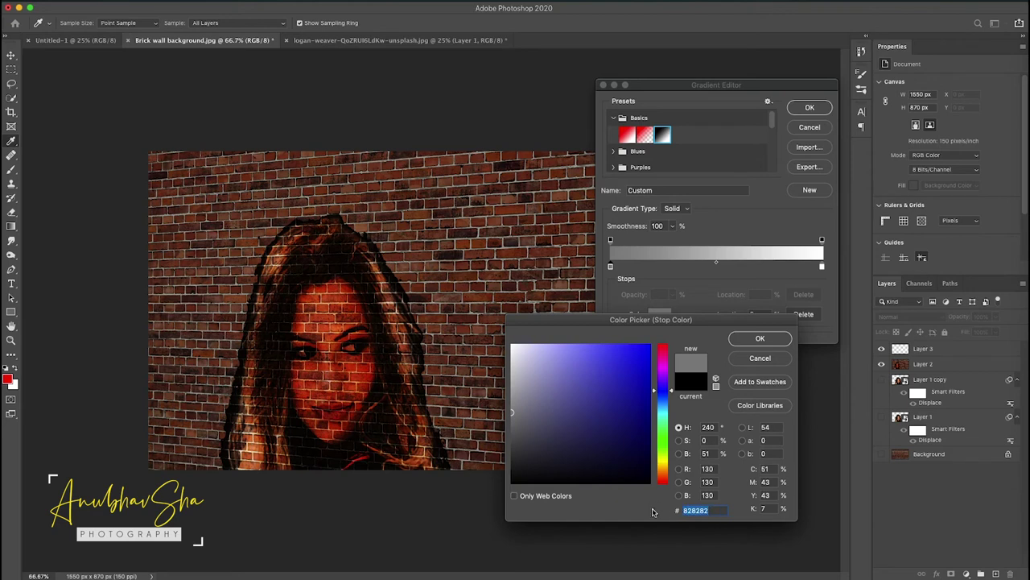
text(808080)
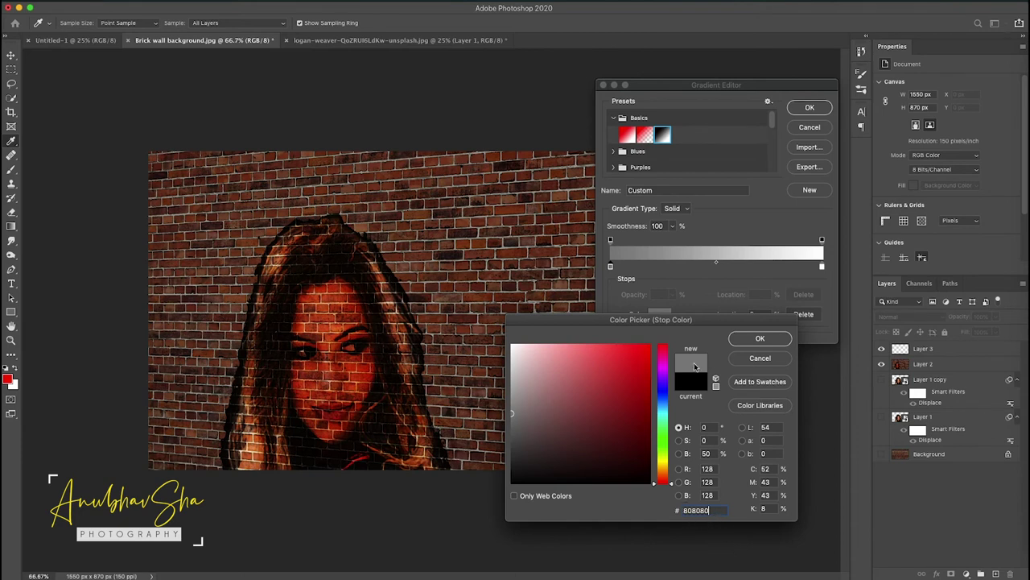
click(757, 339)
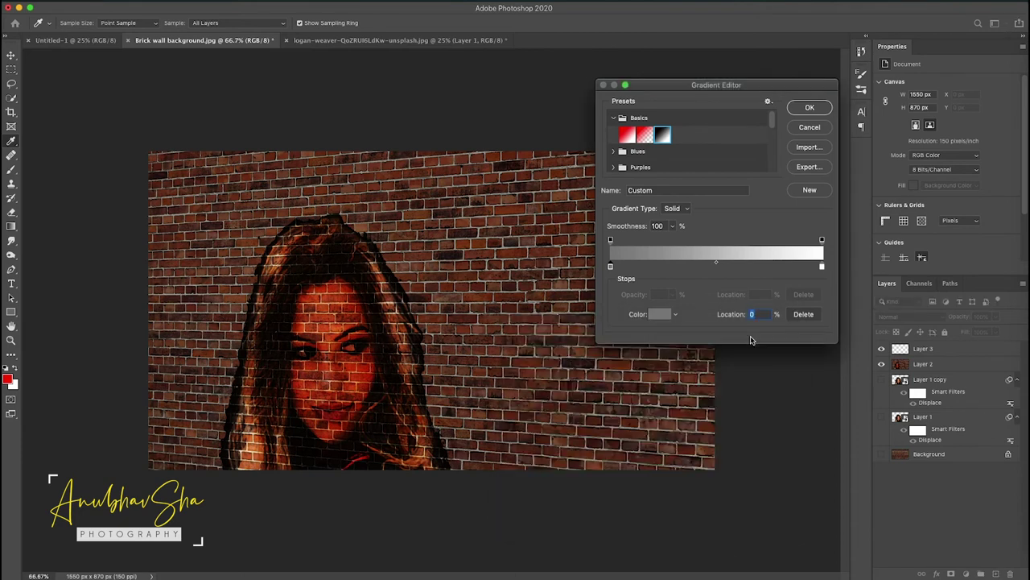
click(809, 109)
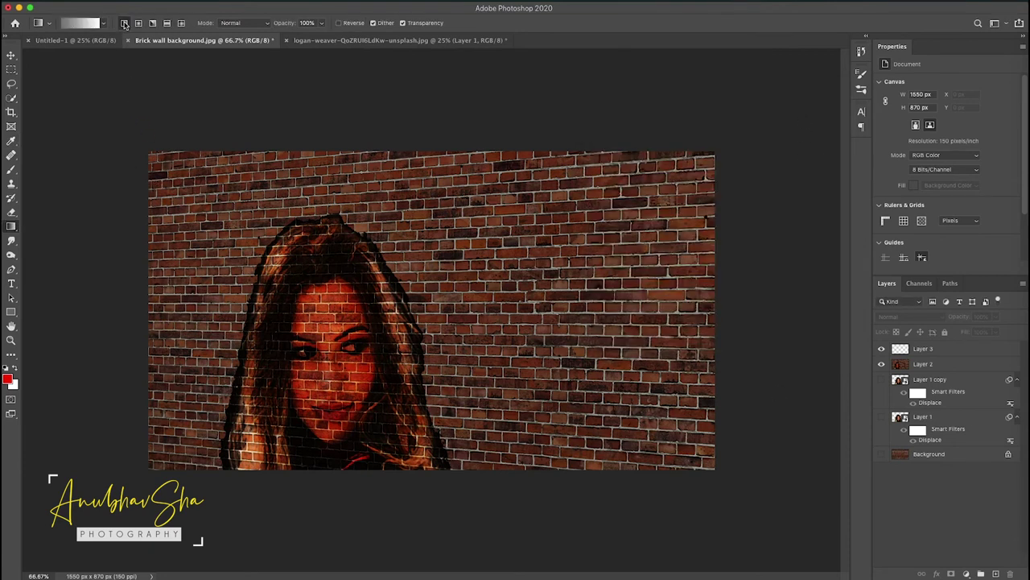
click(124, 23)
Step: Draw a left-to-right gray-to-white gradient on Layer 3, set to Linear Burn at 32% opacity
drag(96, 307, 696, 306)
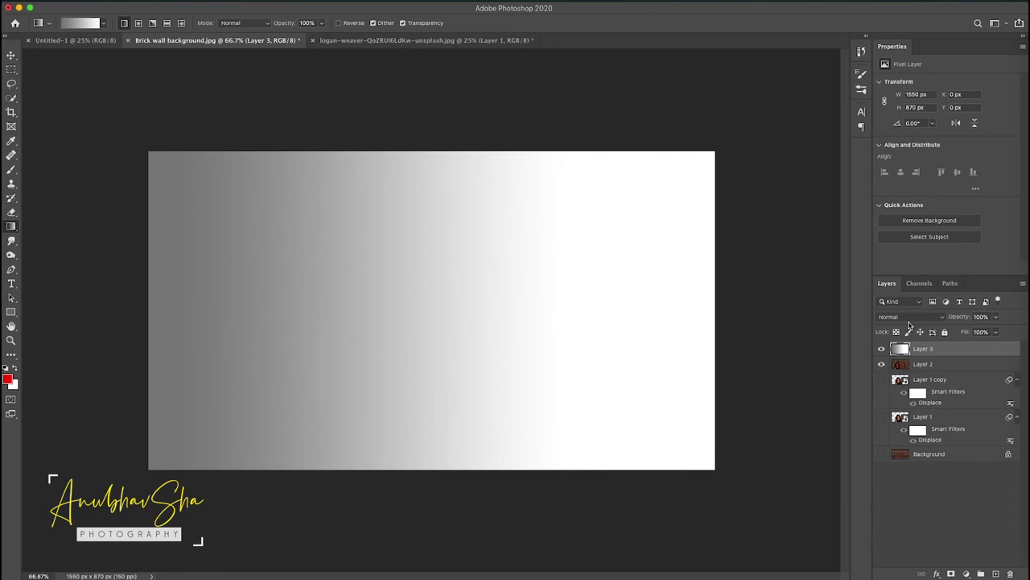
click(908, 318)
click(932, 357)
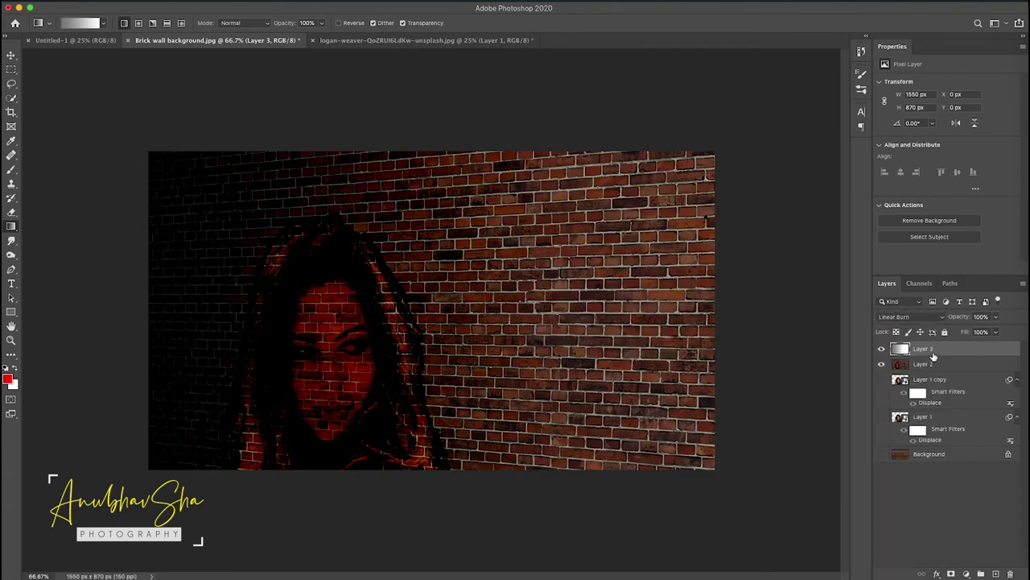
drag(965, 319, 956, 321)
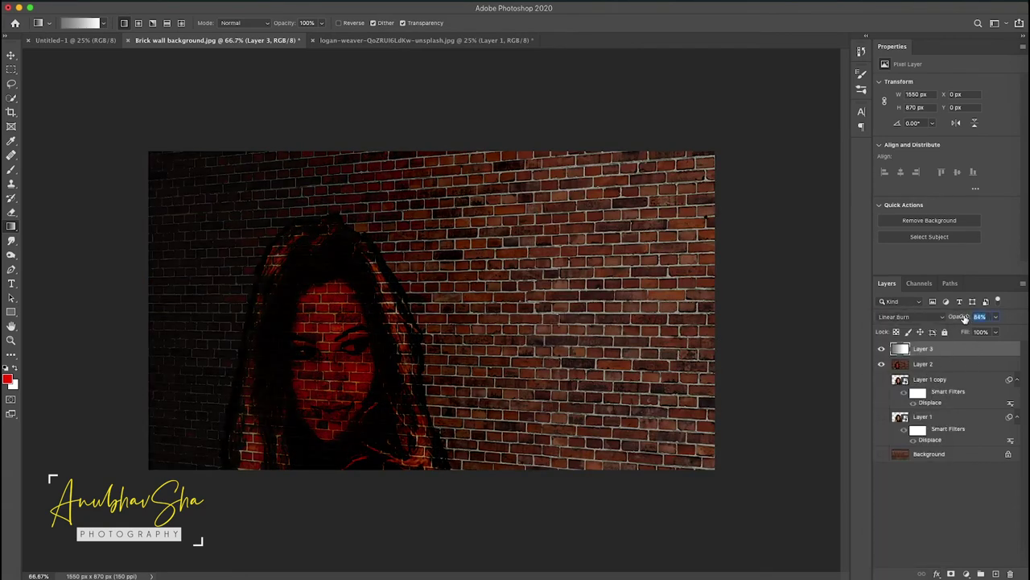
drag(957, 320, 956, 322)
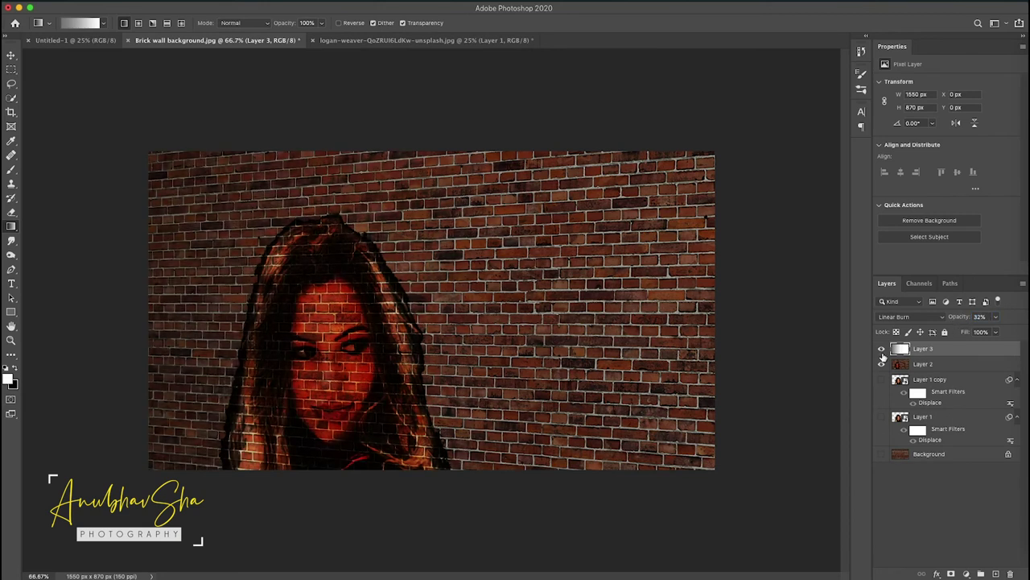
Step: Toggle Layer 3's visibility to compare the wall with and without the darkening
click(903, 493)
click(938, 352)
click(881, 349)
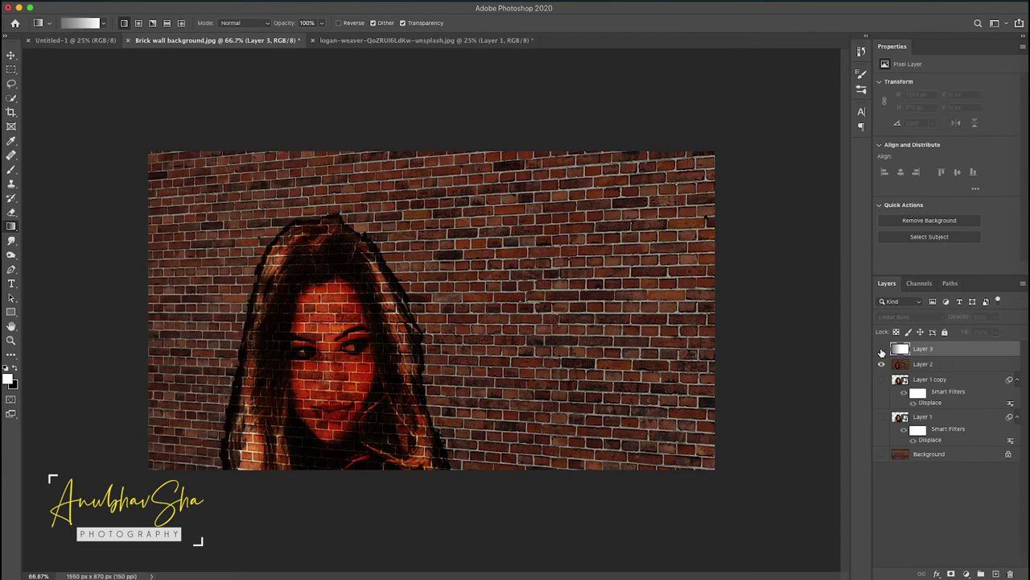
click(882, 349)
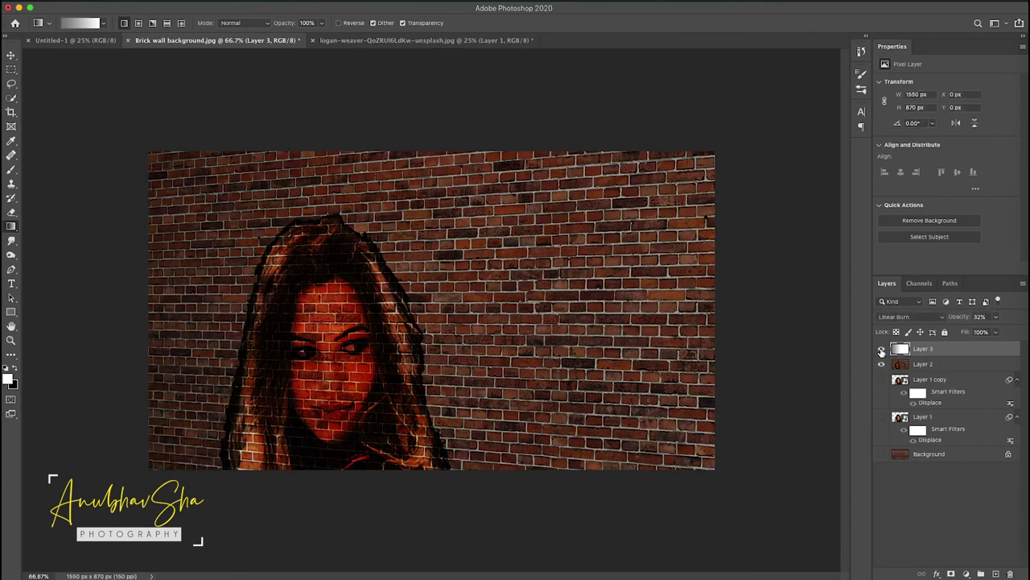